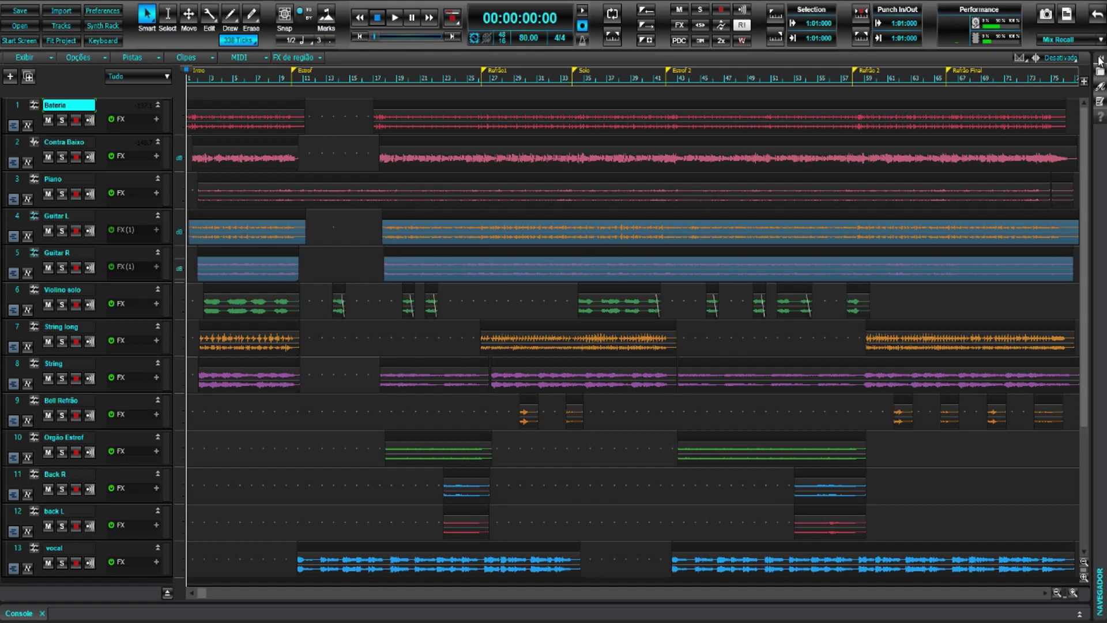
Step: Show the audio effects in the plug-in browser and insert IK Multimedia's MixBox on the Piano track
click(1101, 60)
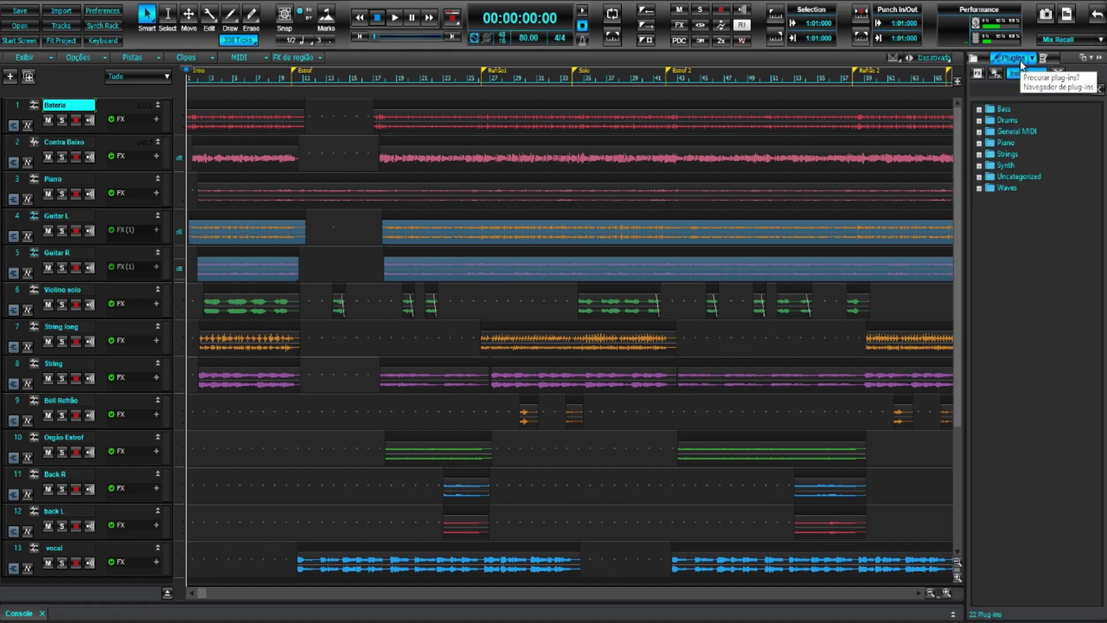
click(993, 73)
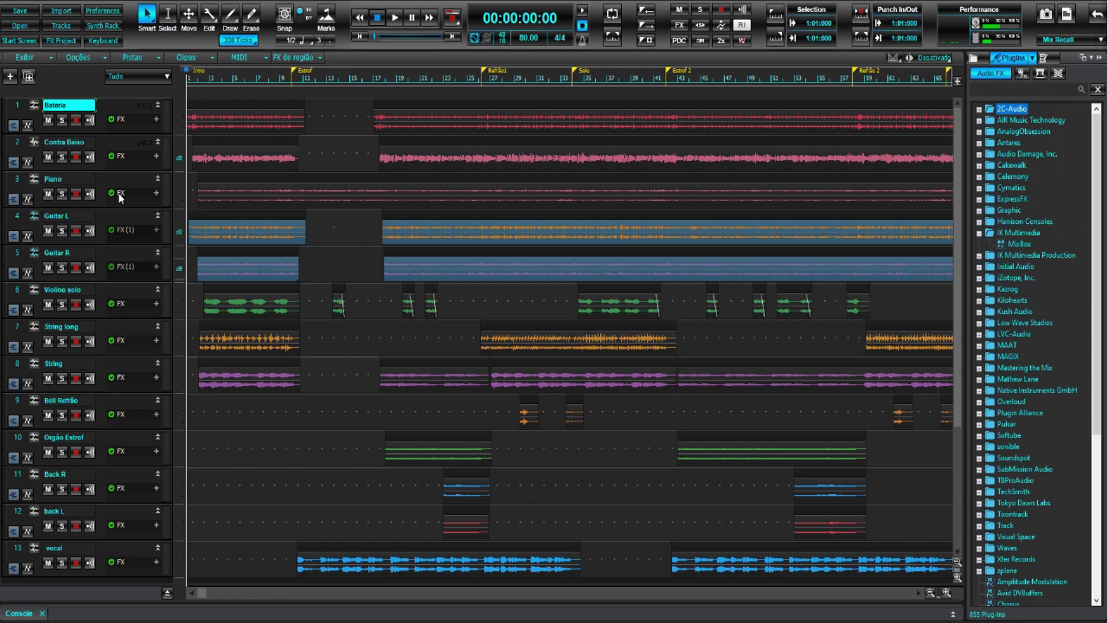
drag(143, 209, 145, 278)
drag(1019, 243, 130, 232)
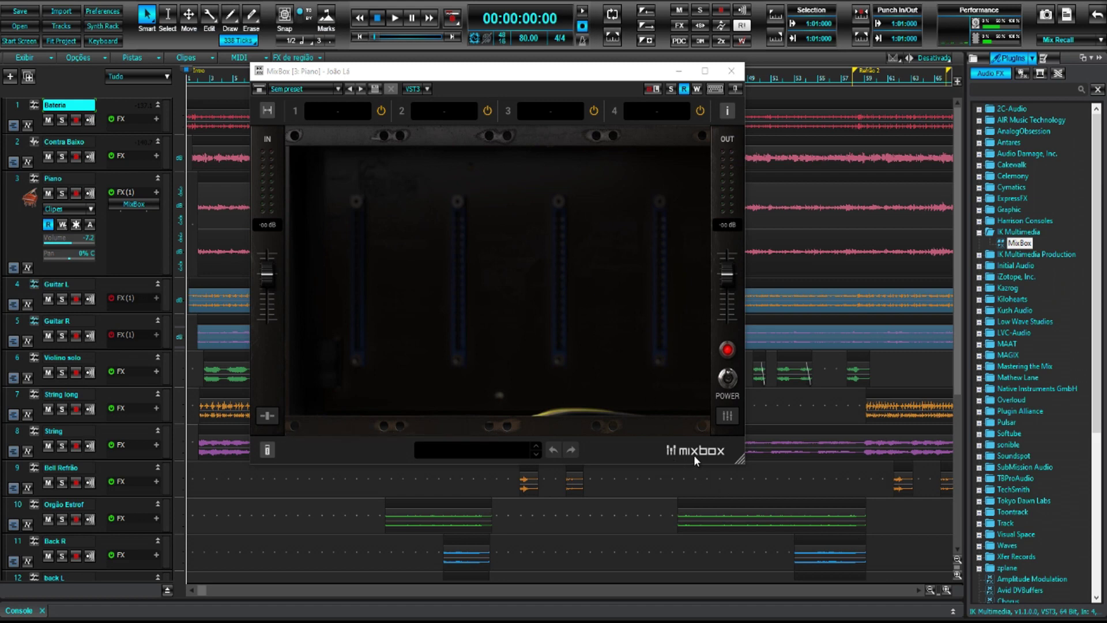
Step: Try a larger MixBox window, reduce it to a compact size and reposition it over the arrangement
drag(738, 459, 852, 543)
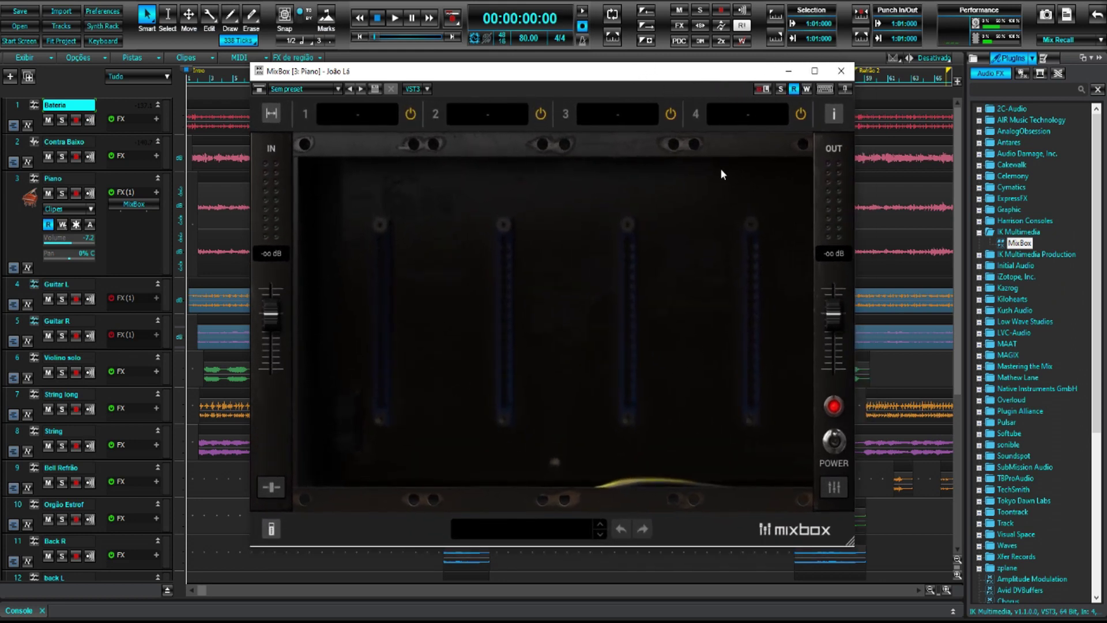
drag(849, 540, 684, 418)
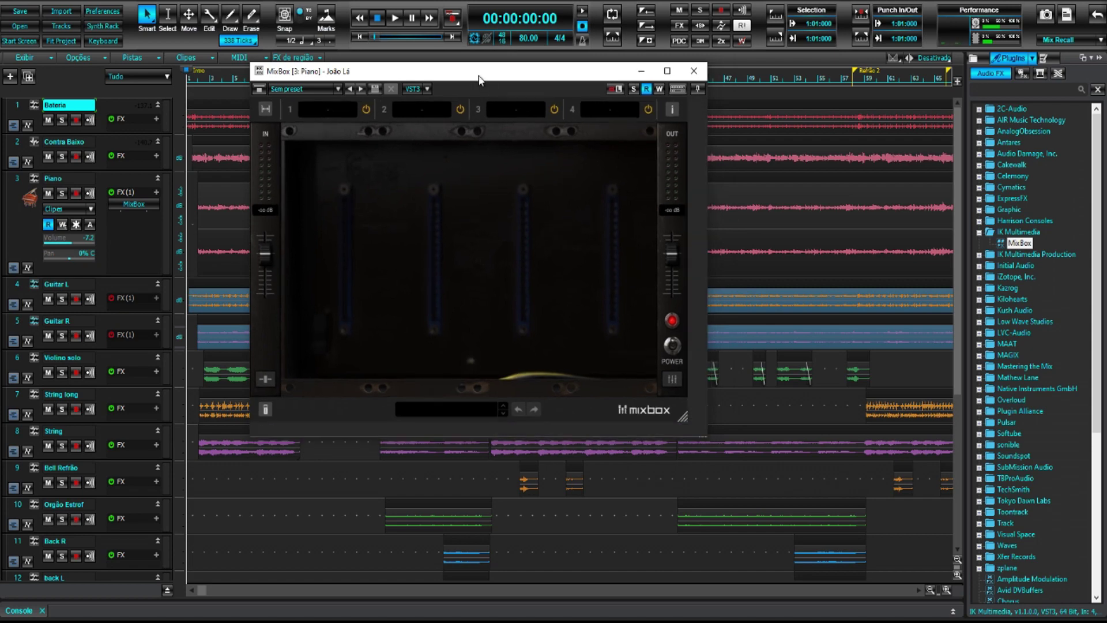
drag(515, 71, 595, 130)
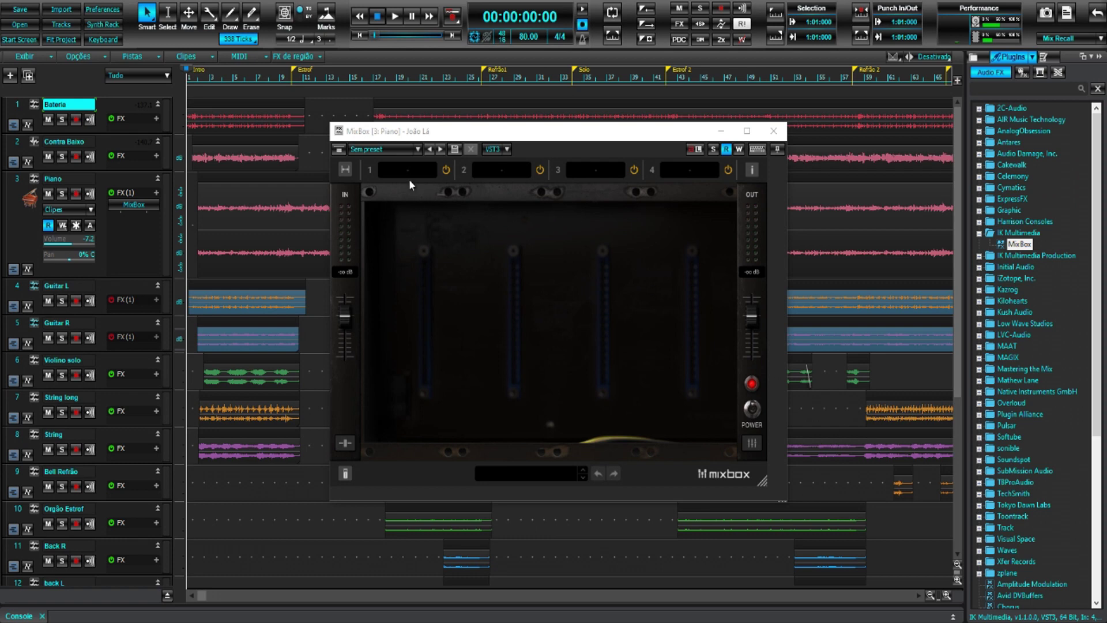
Step: Expand the MixBox rack to eight slots, collapse it back to four and reposition its window
click(345, 169)
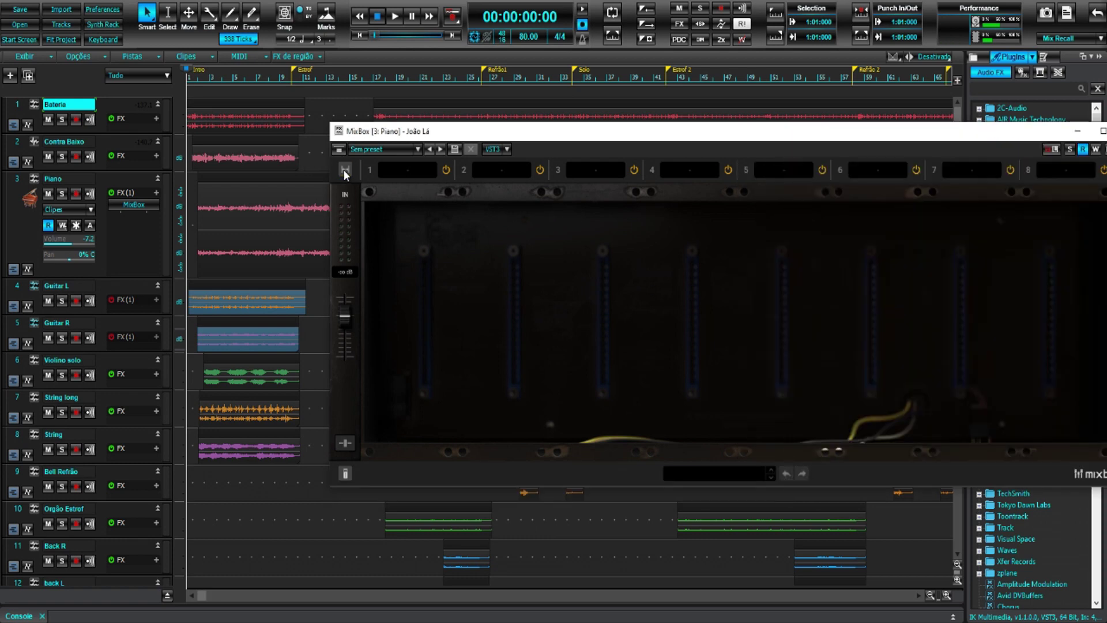
drag(445, 134, 220, 135)
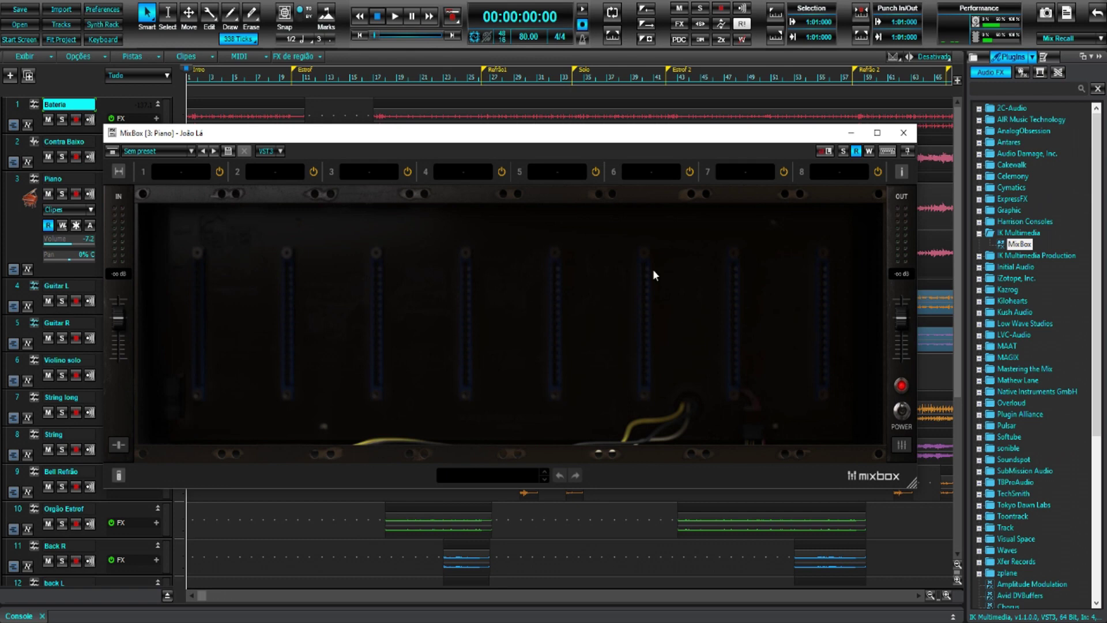
click(118, 172)
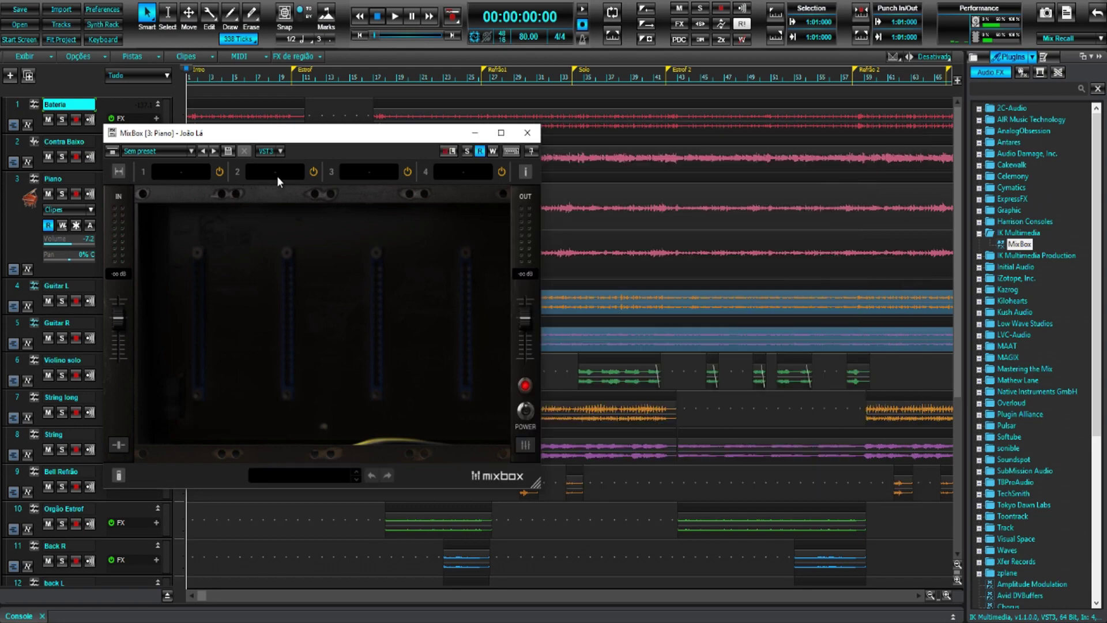
drag(250, 137, 386, 55)
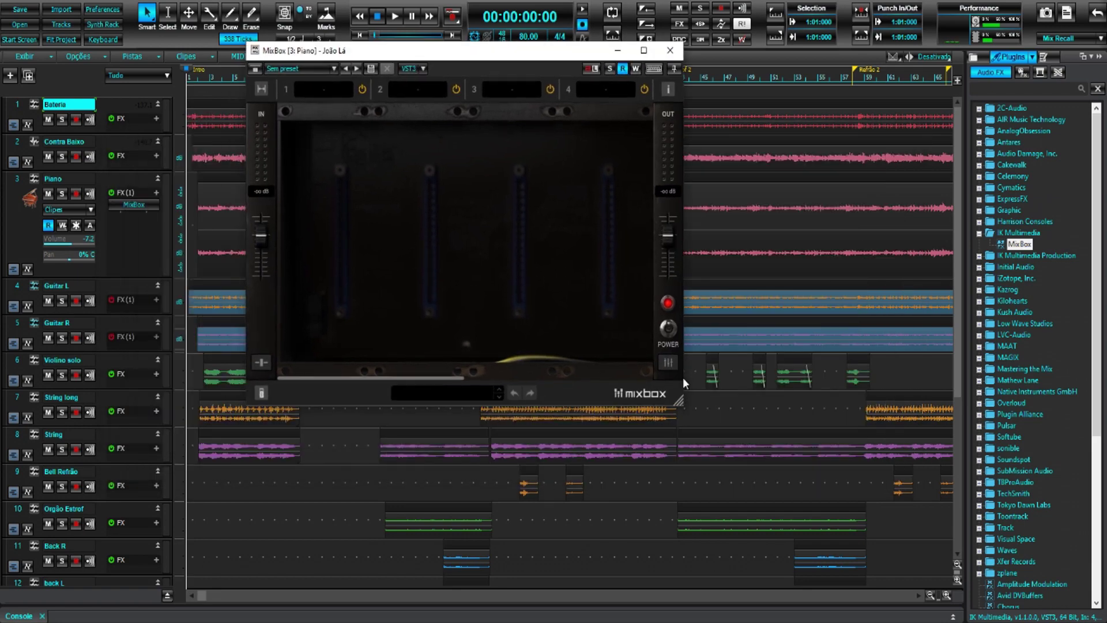
drag(656, 410, 657, 471)
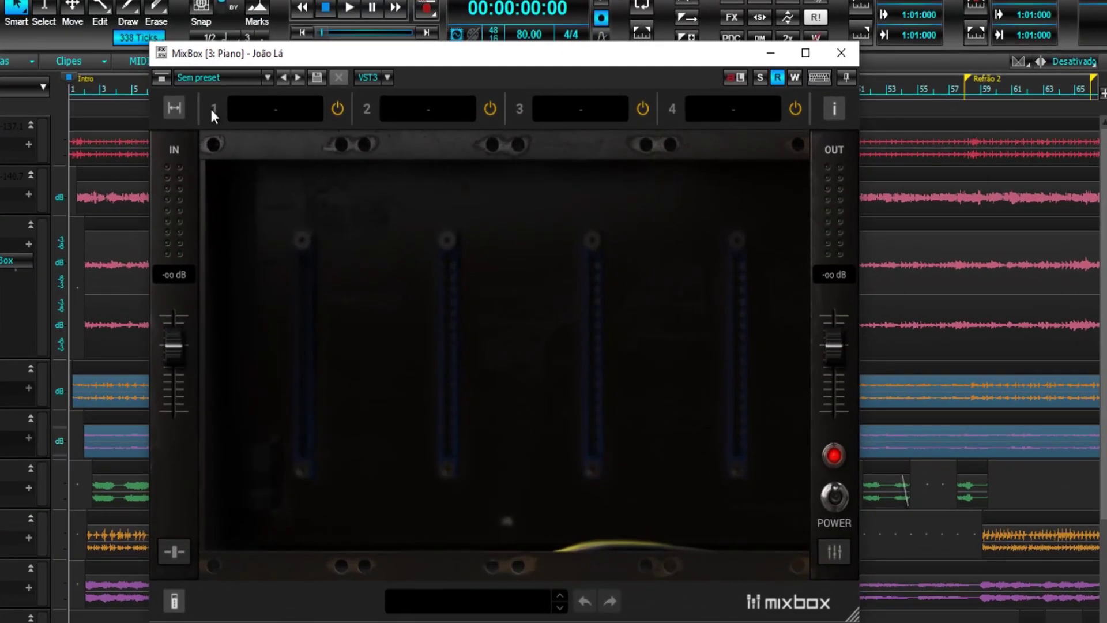
Step: Examine the effect categories offered for rack slot 1, from Amps and Dynamics through Reverb and Saturation
click(274, 111)
mouse_move(269, 169)
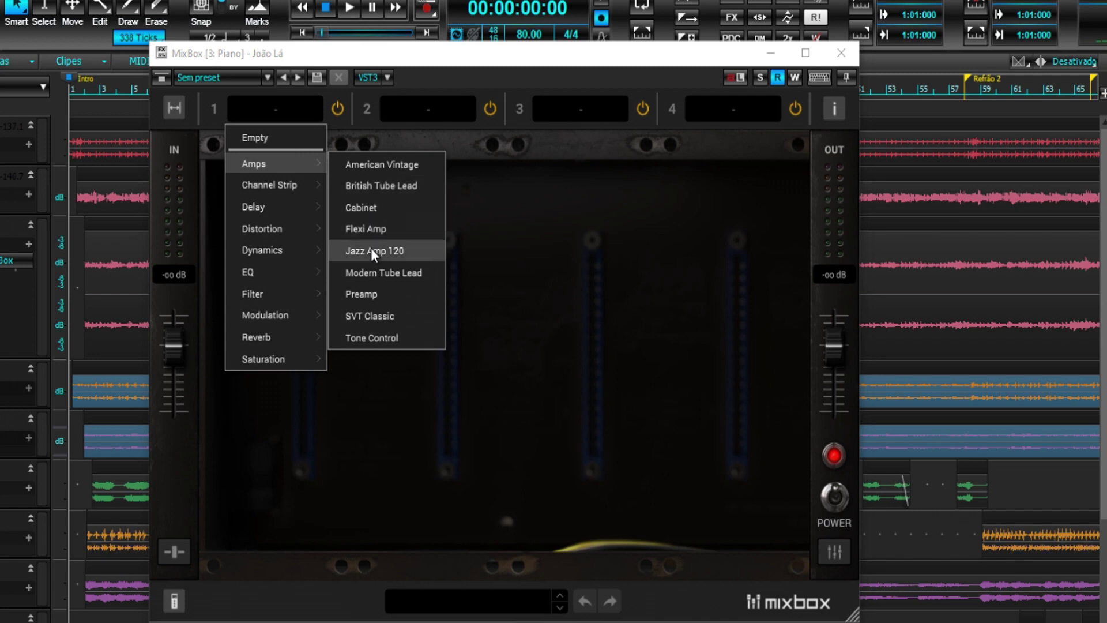
mouse_move(300, 194)
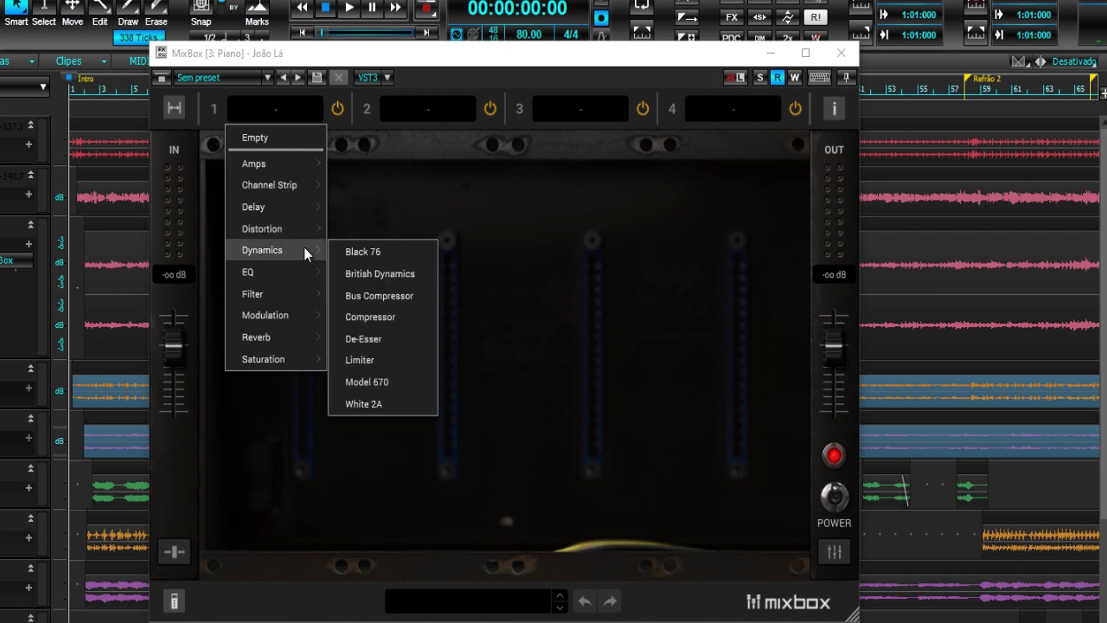
mouse_move(307, 278)
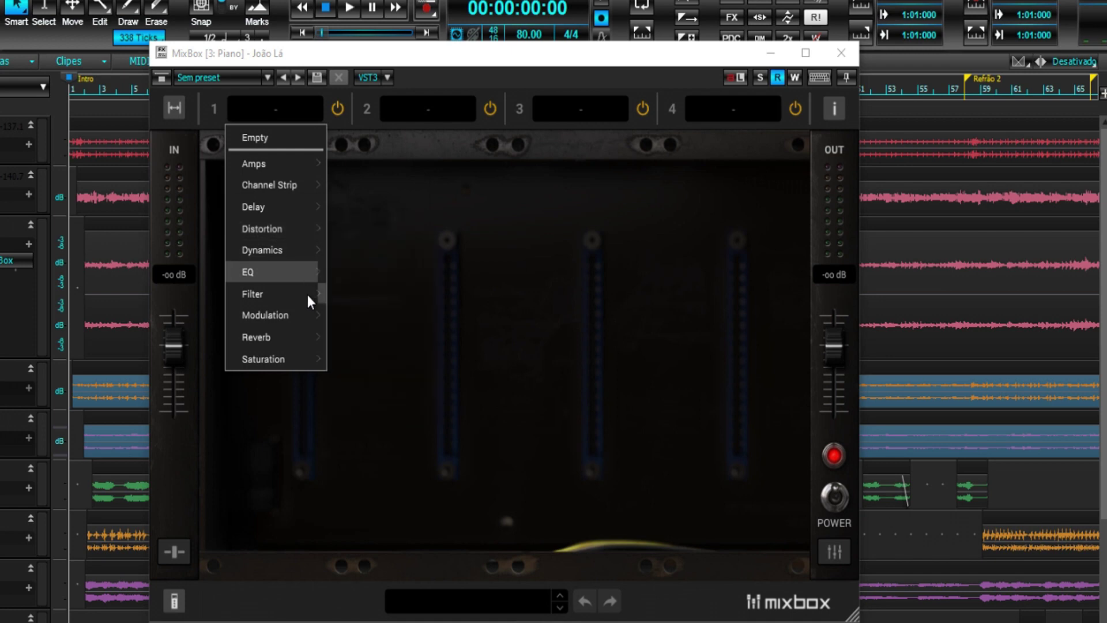
mouse_move(312, 321)
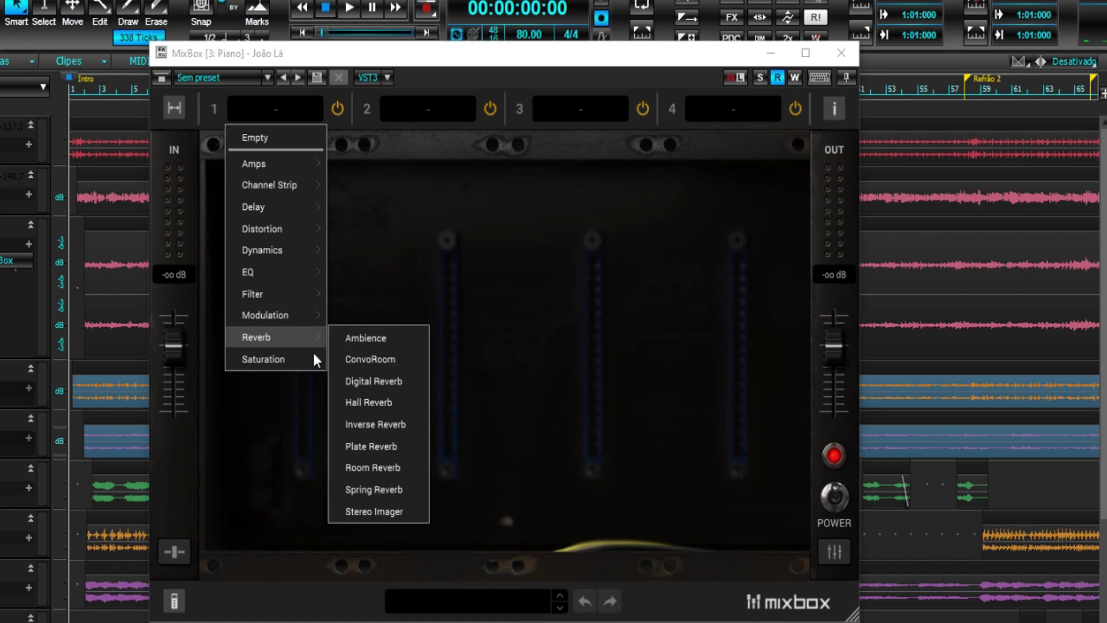
mouse_move(315, 358)
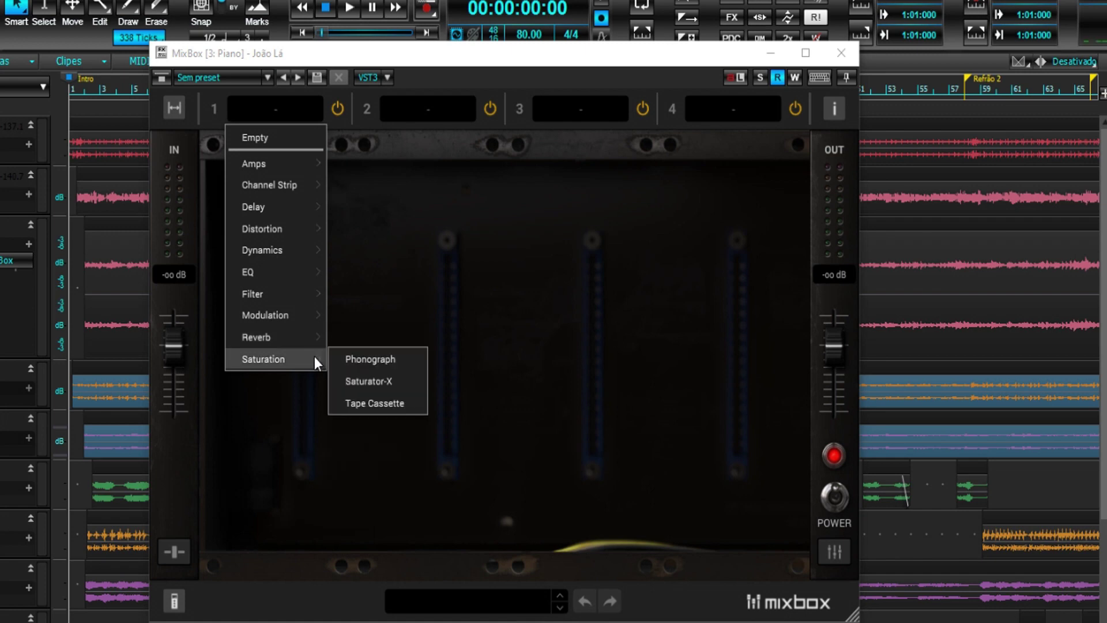
click(402, 166)
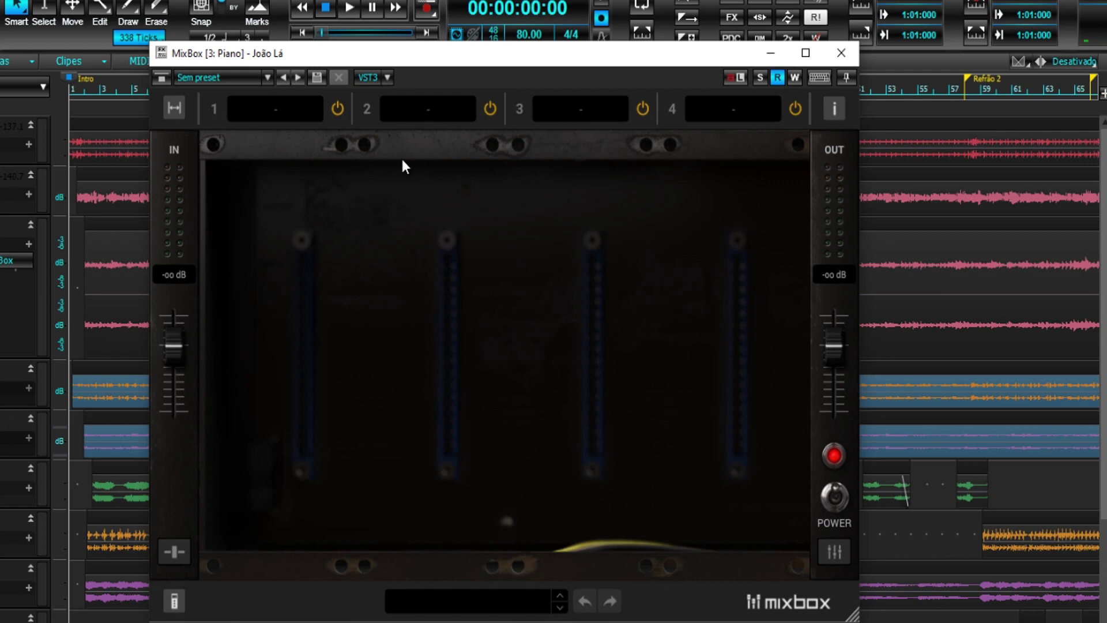
Step: Load the Vintage EQ-1A equalizer module into rack slot 1
click(251, 109)
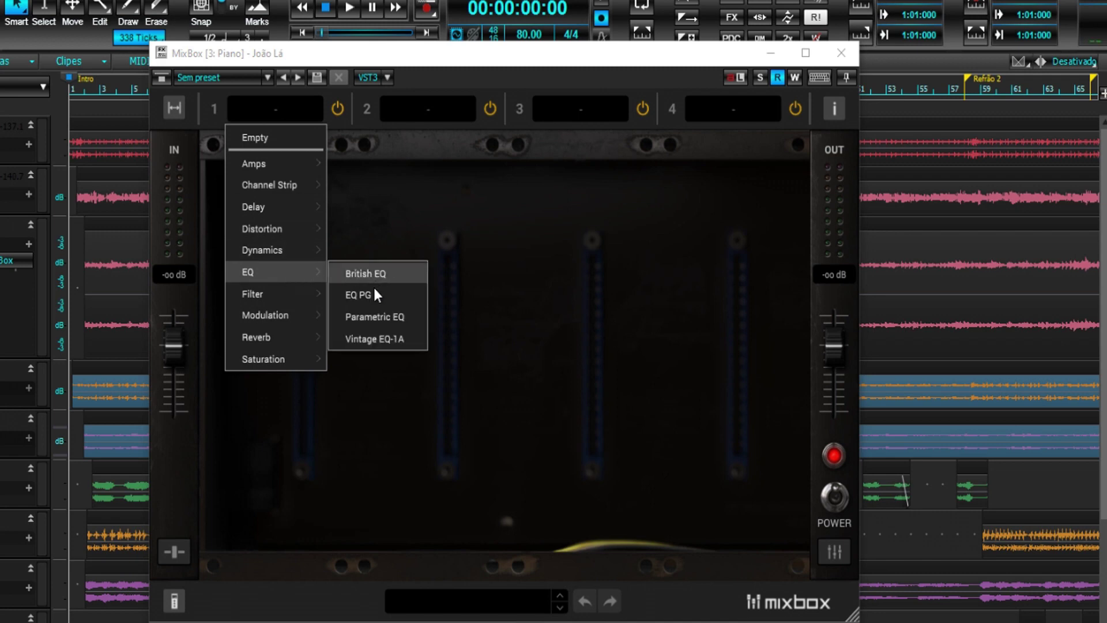
click(385, 340)
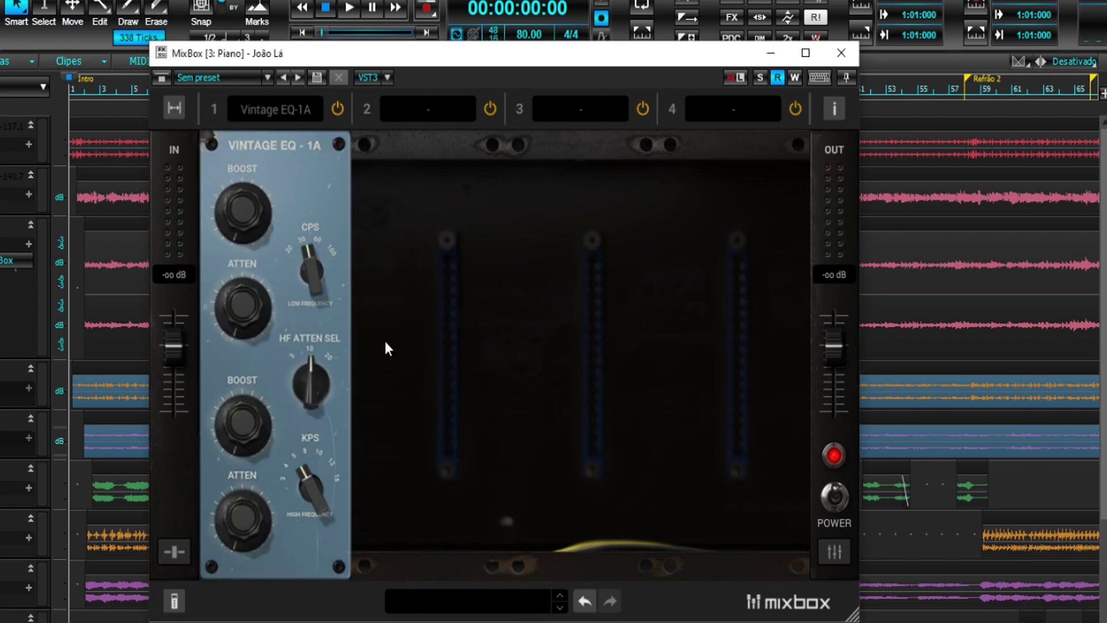
Step: Load the Black 76 dynamics module into slot 2 and the Plate Reverb module into slot 3
click(429, 110)
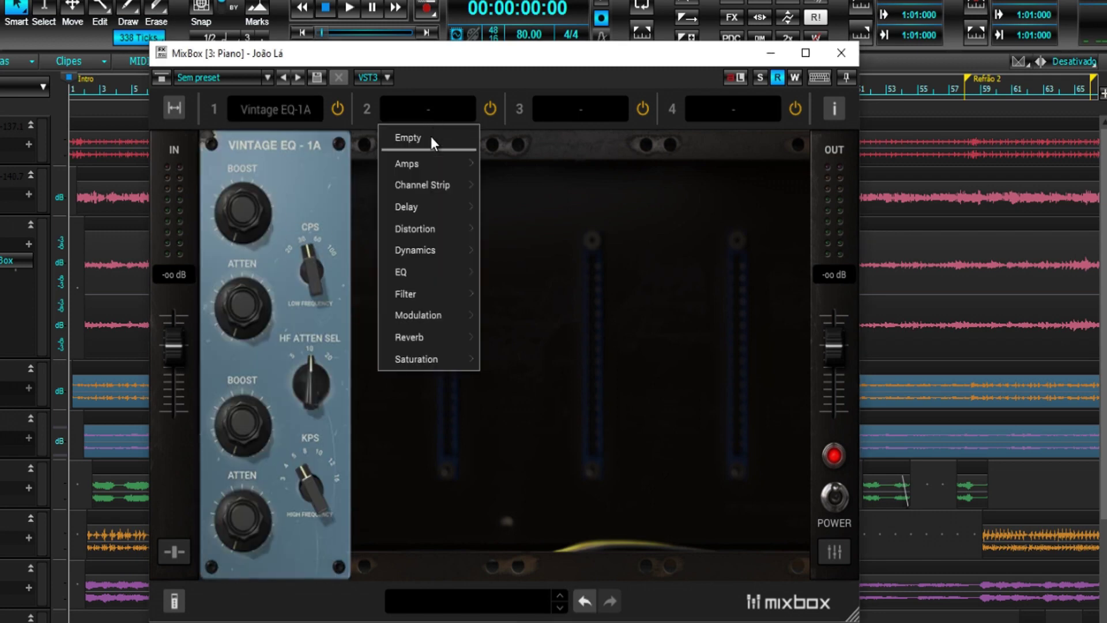
mouse_move(427, 253)
click(514, 254)
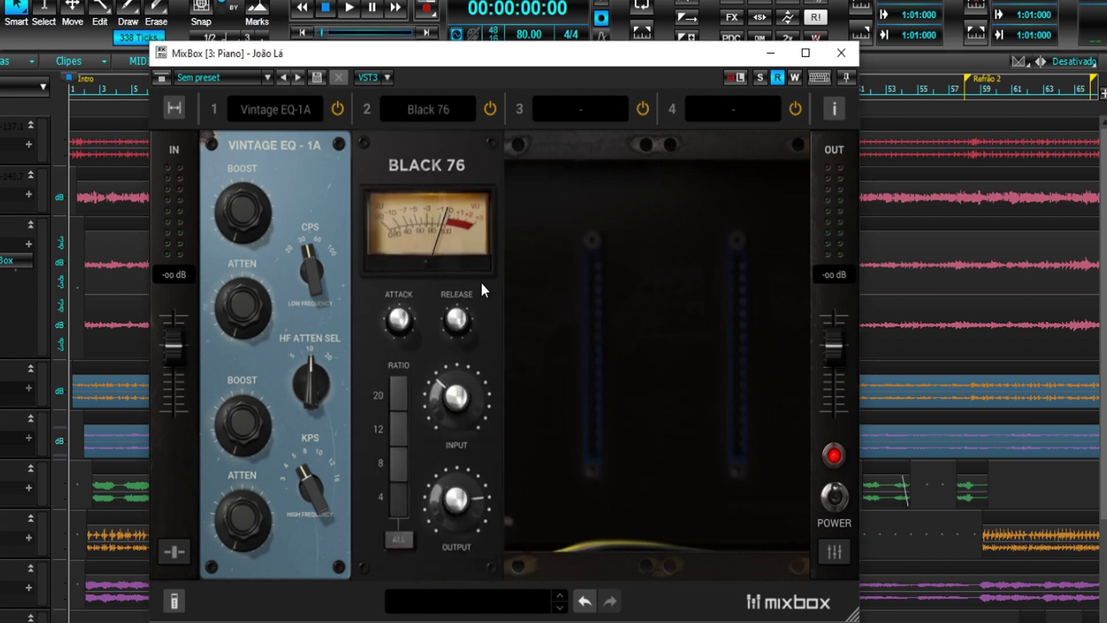
click(585, 110)
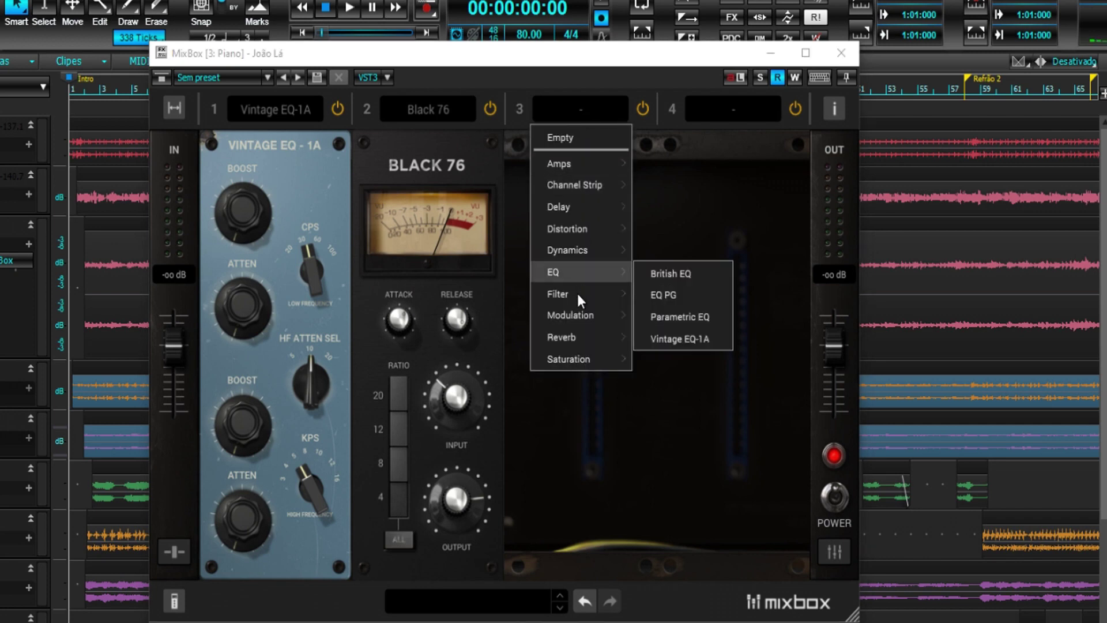
mouse_move(583, 333)
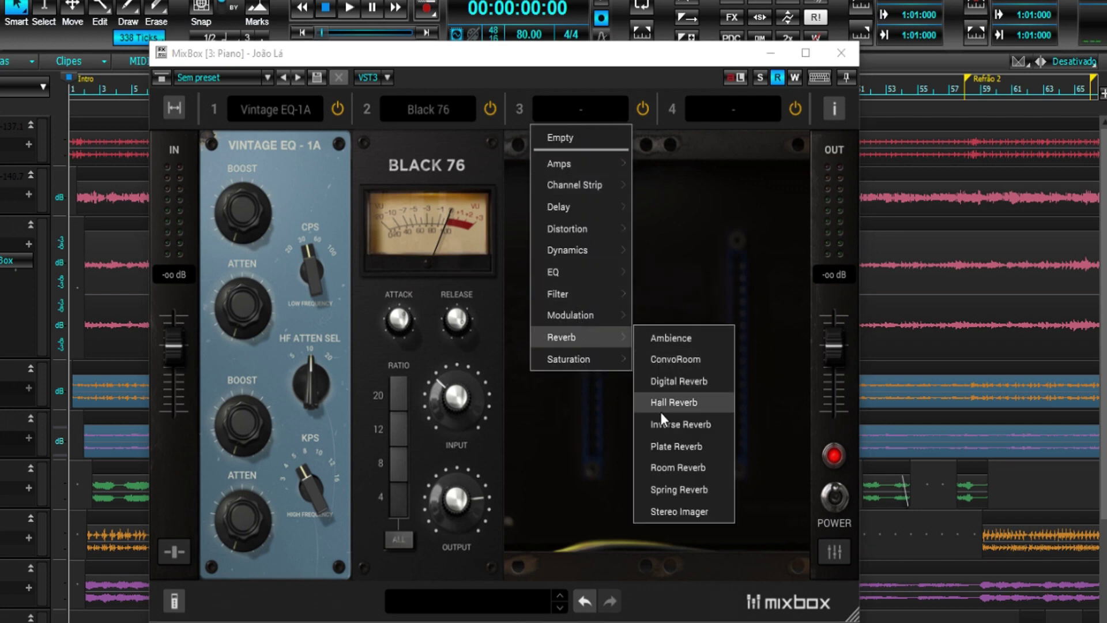
click(661, 442)
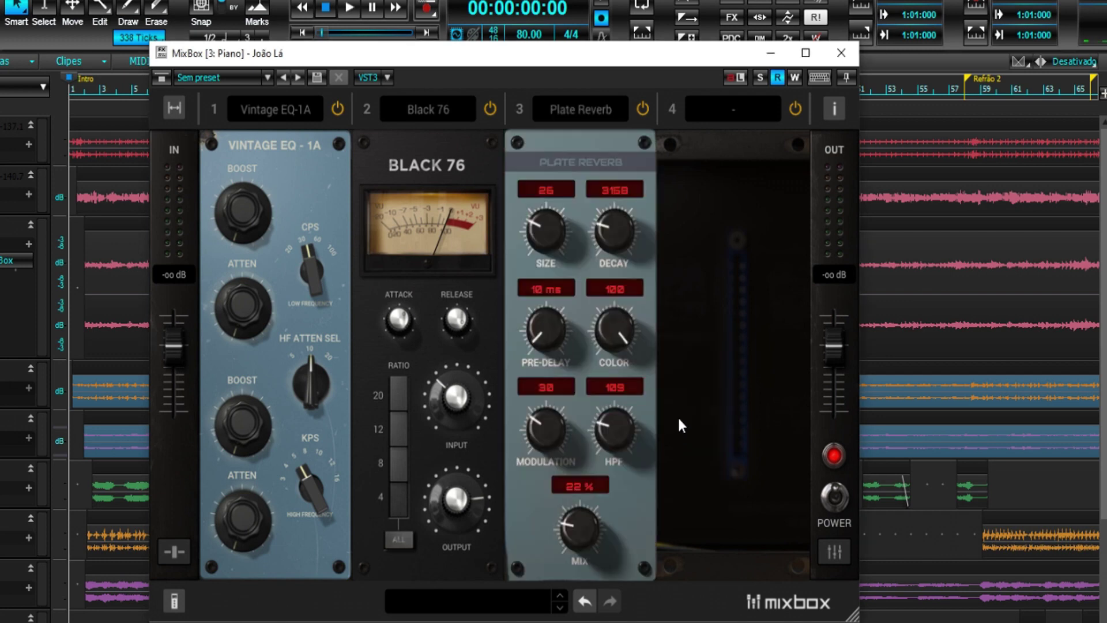
Step: Load the Tape Cassette saturation module into slot 4 and expand the rack to eight slots
click(743, 107)
mouse_move(719, 205)
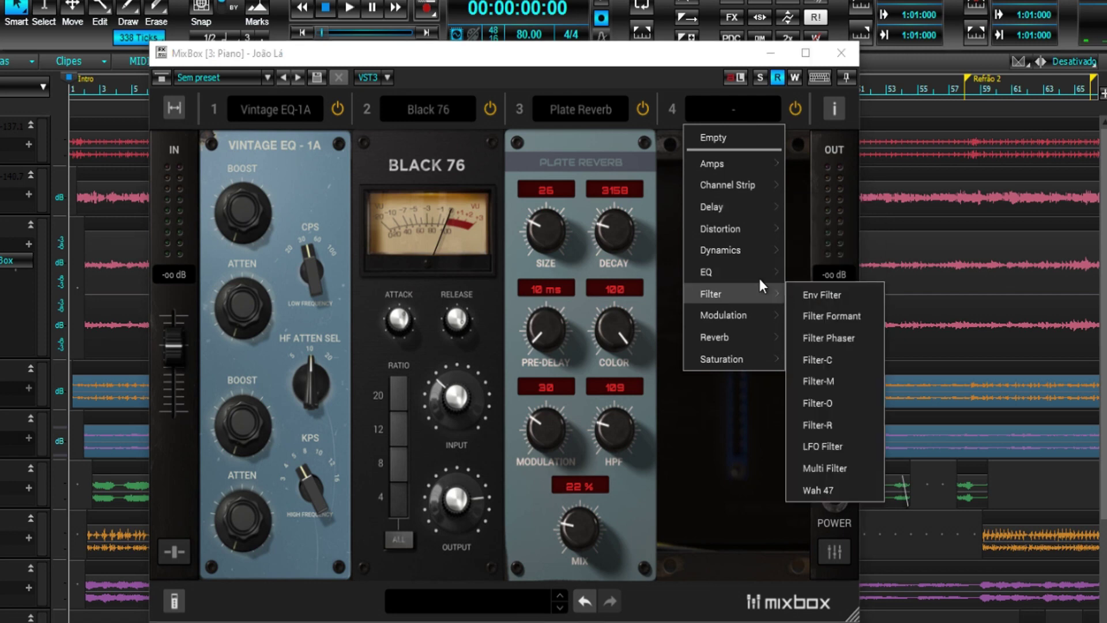
mouse_move(755, 358)
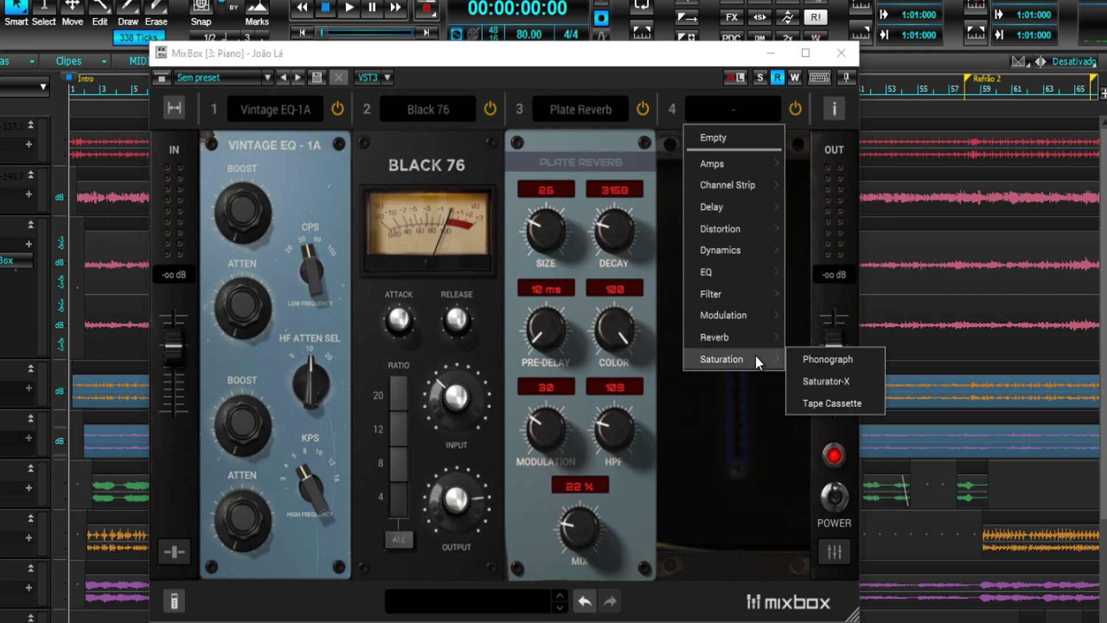
click(836, 403)
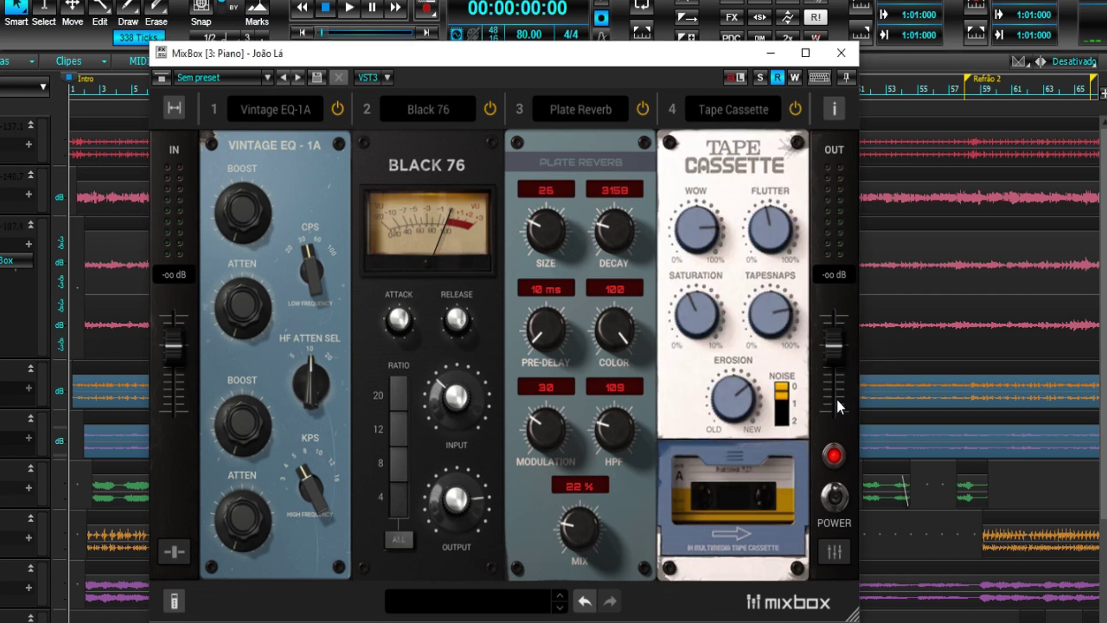
click(173, 108)
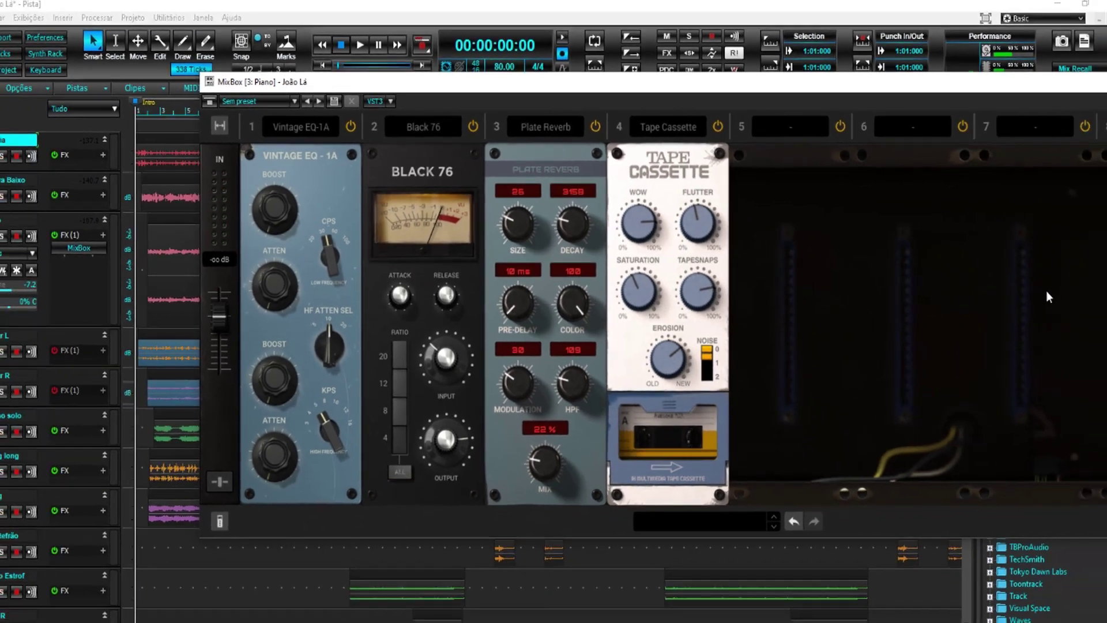
drag(507, 83, 338, 45)
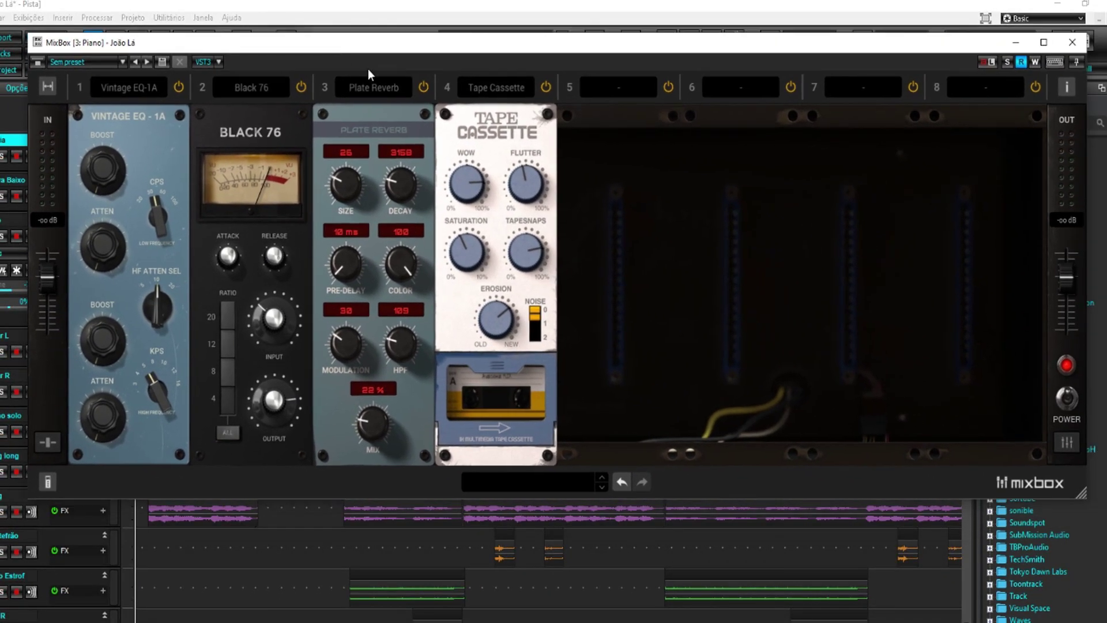
Step: Empty slots 4, 3 and 2, keeping only the Vintage EQ-1A, and collapse the rack to four slots
click(481, 86)
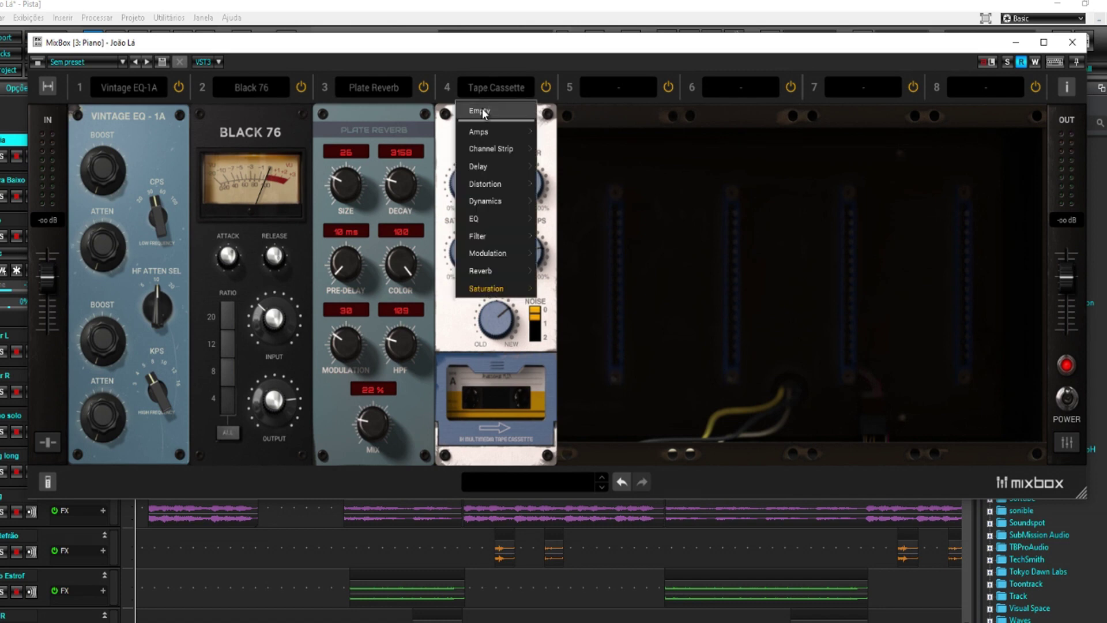
click(483, 111)
click(398, 90)
click(399, 109)
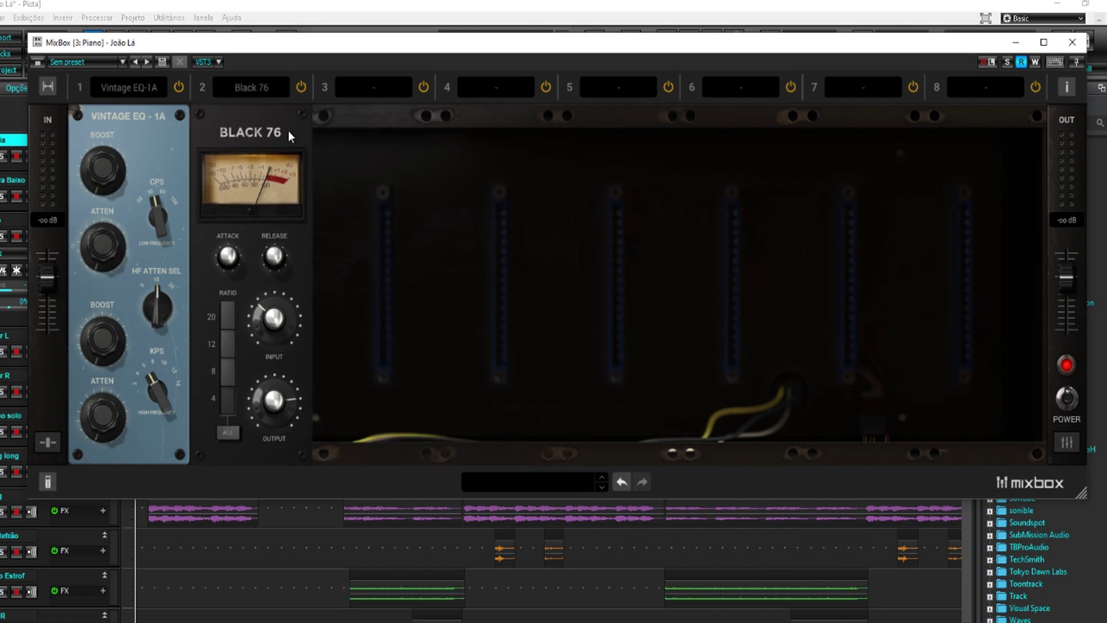
click(281, 89)
click(282, 111)
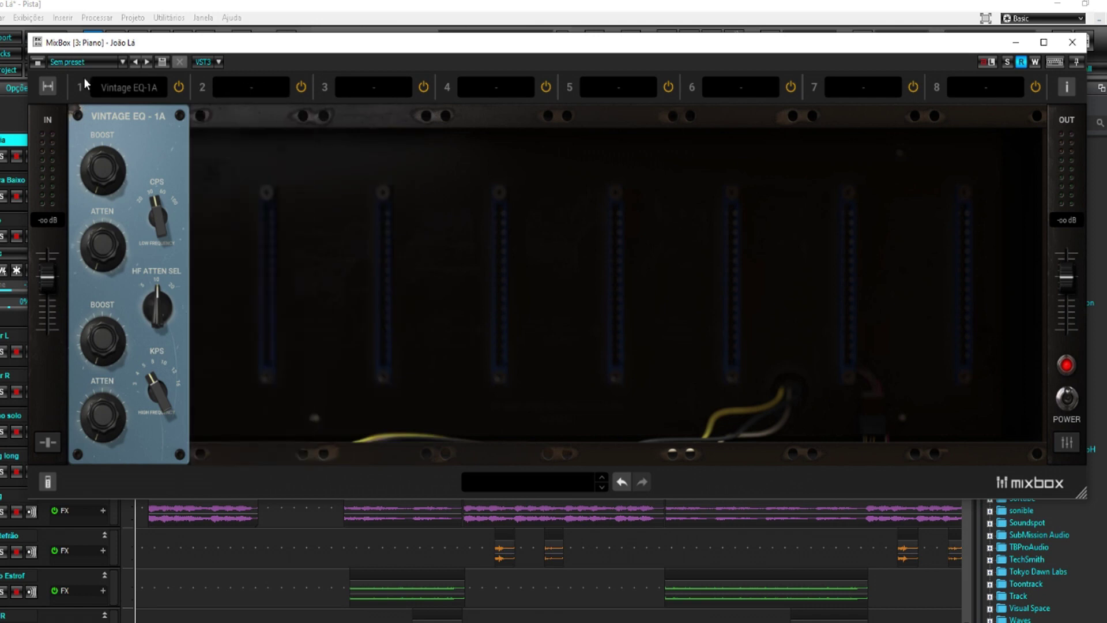
click(47, 88)
drag(334, 49, 523, 89)
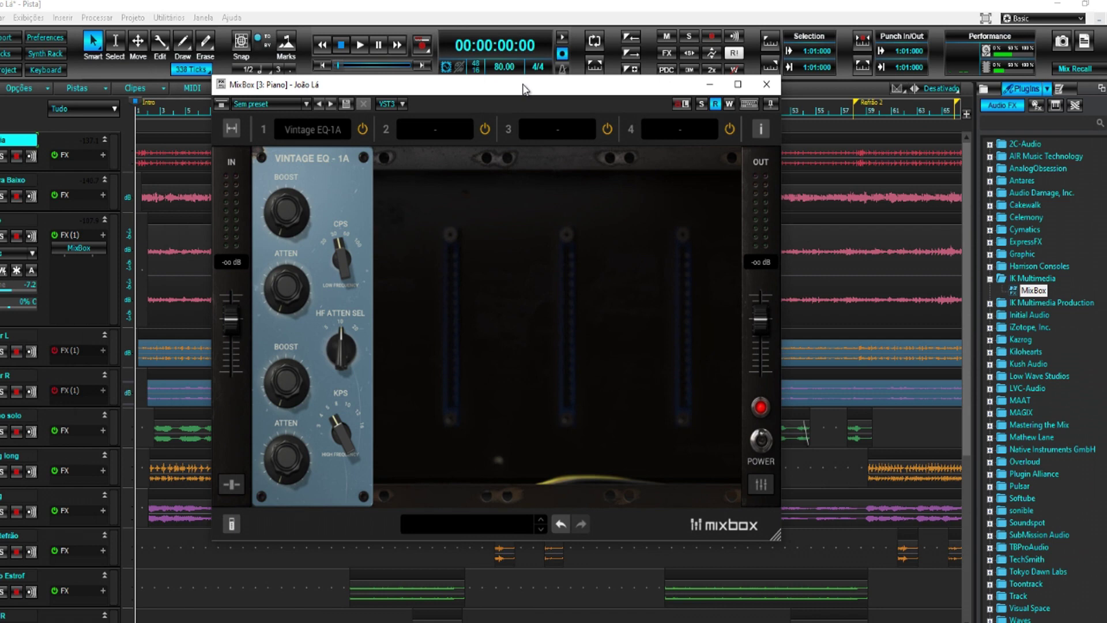
Step: Load the Channel Strip module from the Channel Strip category into rack slot 2
click(427, 123)
mouse_move(455, 193)
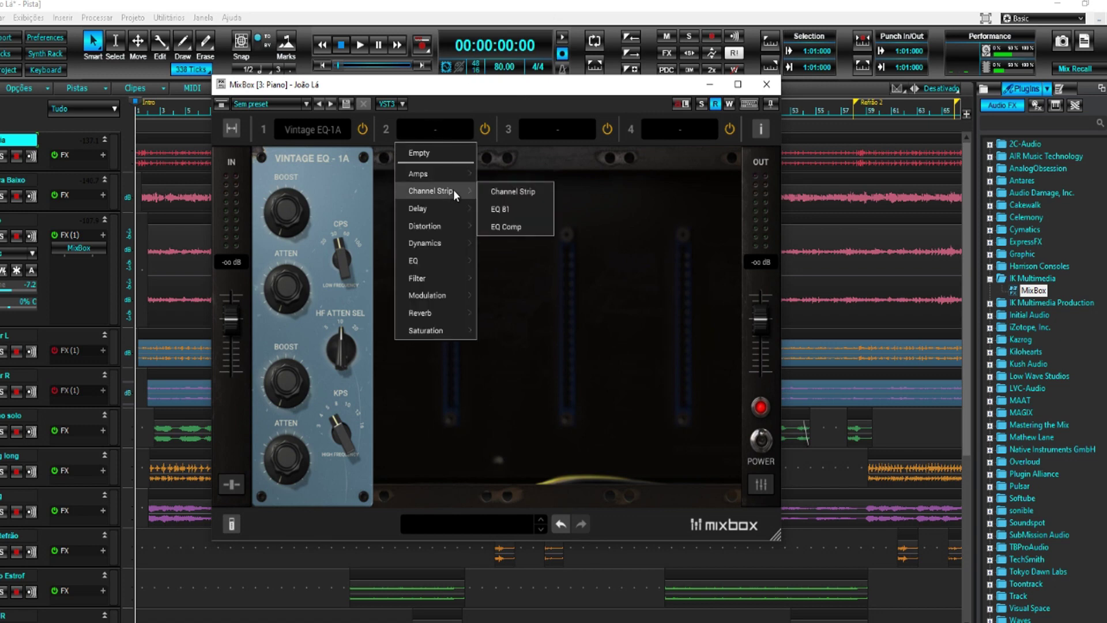
click(514, 195)
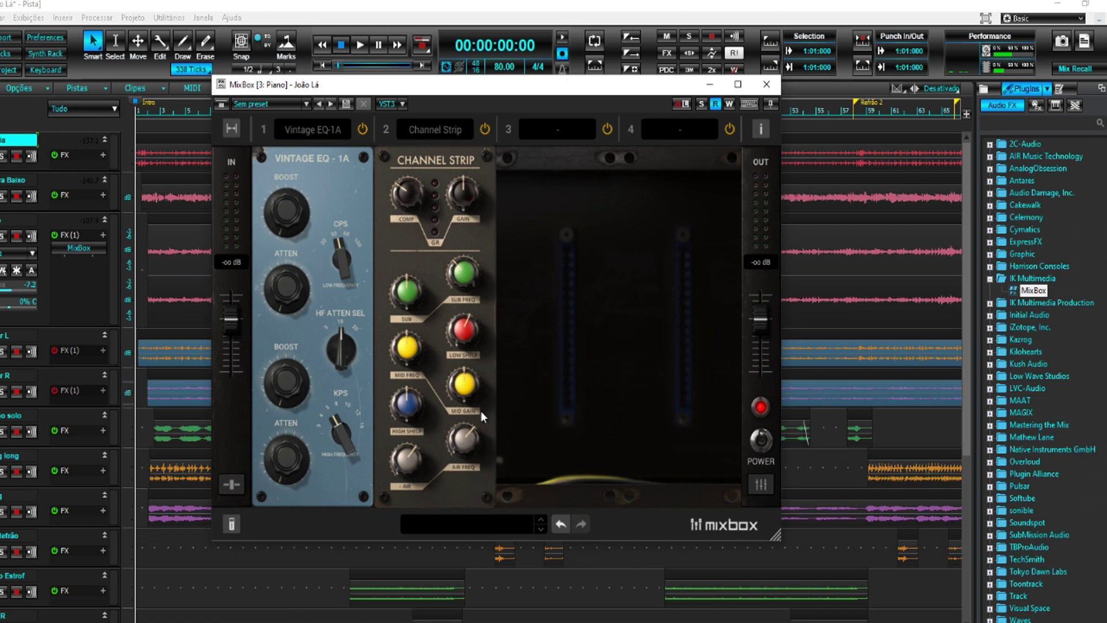
Step: Empty rack slot 2 and load the Digital Delay module from the Delay category in place of Channel Strip
click(432, 135)
click(437, 152)
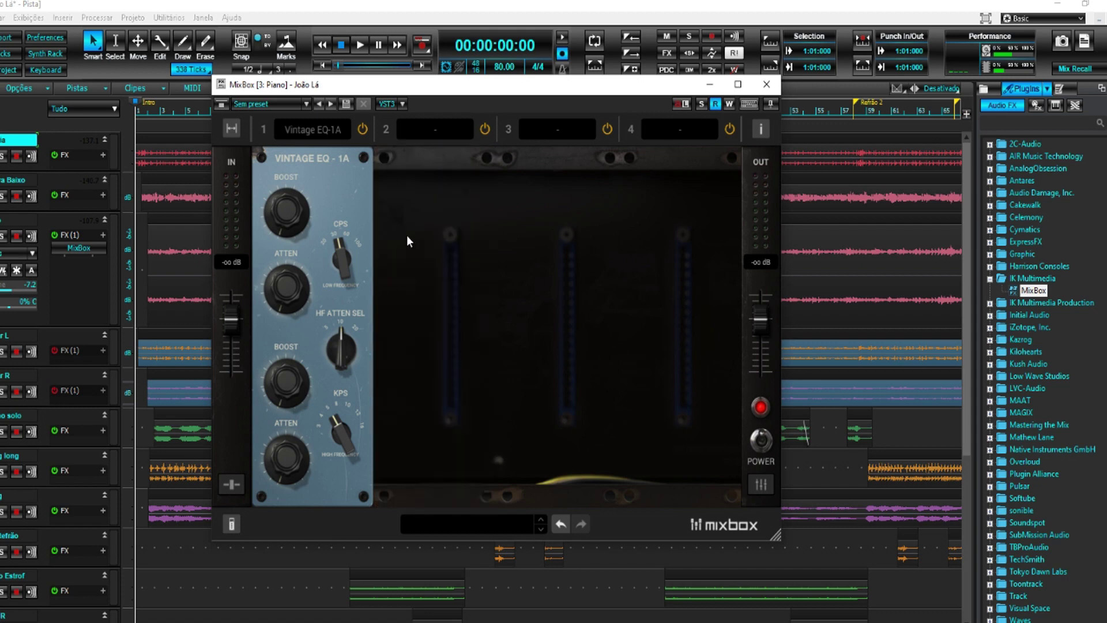
click(431, 136)
mouse_move(439, 208)
click(523, 209)
Step: Load the Crusher distortion module into slot 3 and the ConvoRoom reverb module into slot 4
click(557, 130)
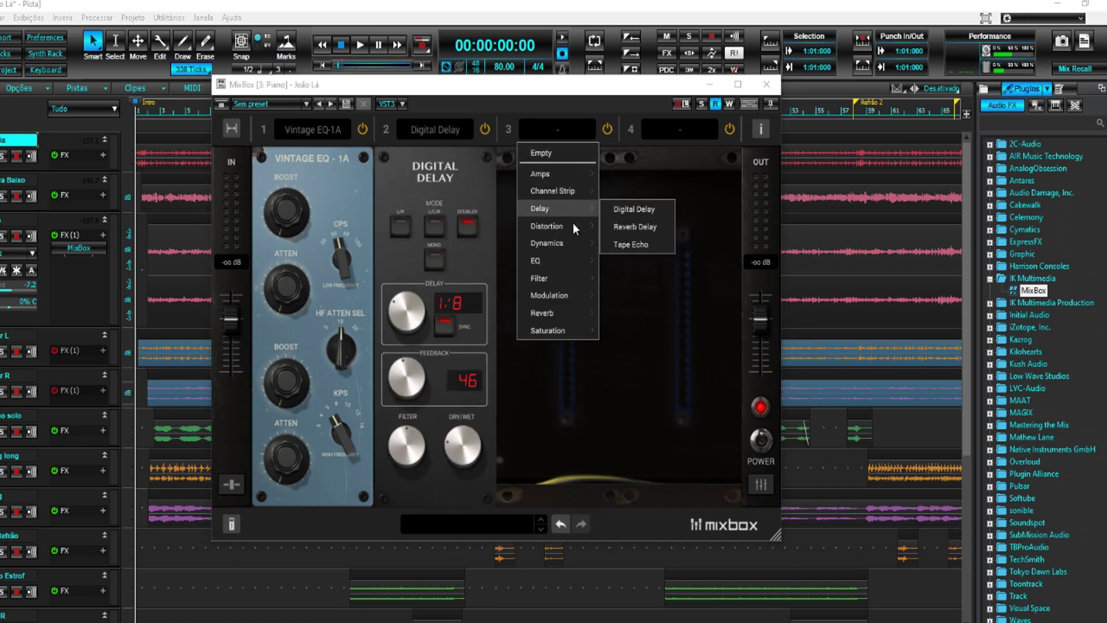
click(637, 228)
click(667, 132)
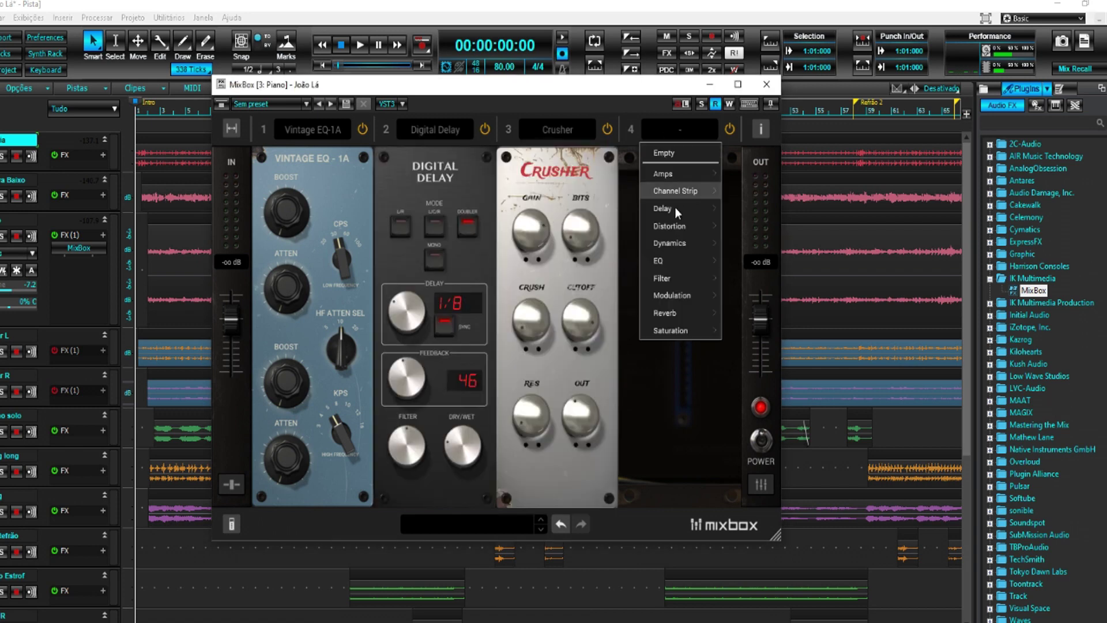
mouse_move(677, 314)
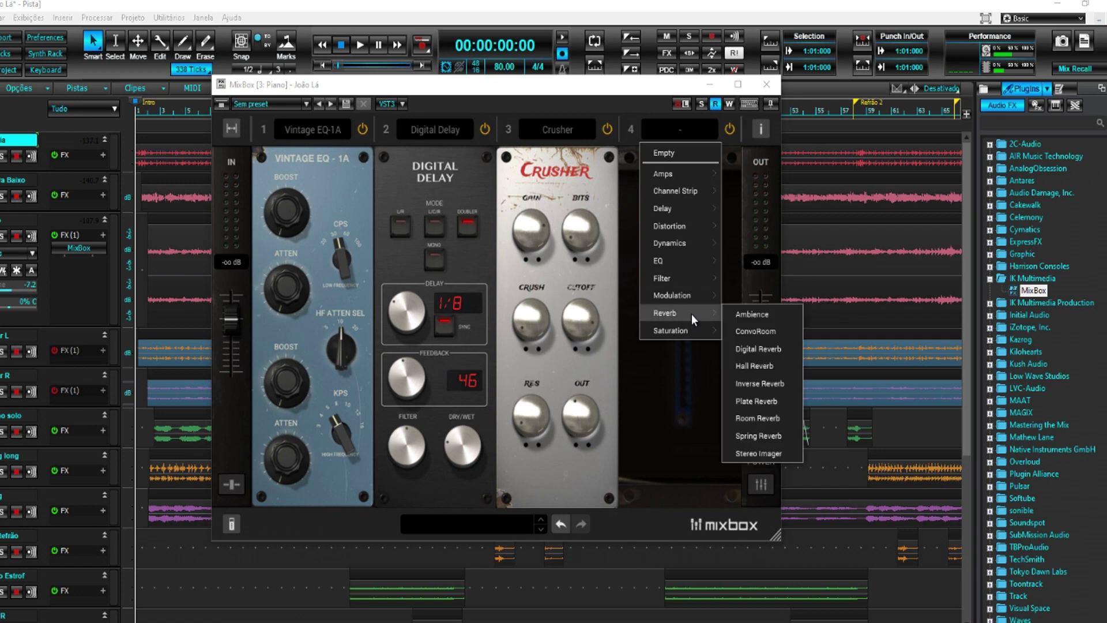
click(746, 344)
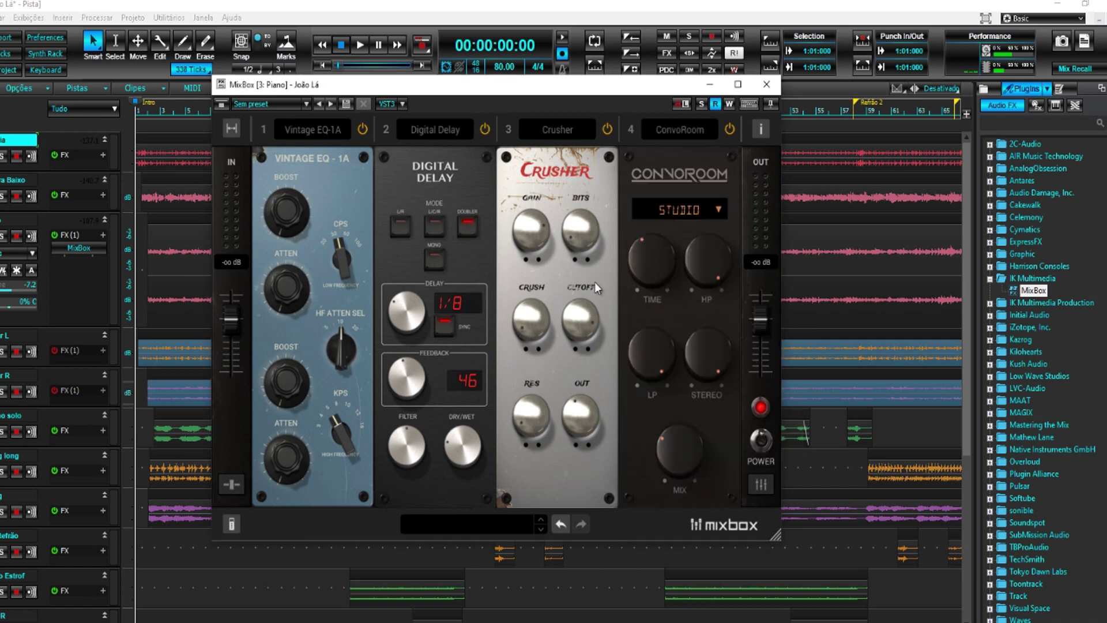
Step: Rearrange the rack modules into the order Vintage EQ-1A, Crusher, ConvoRoom, Digital Delay
drag(313, 233, 456, 238)
drag(662, 201, 432, 203)
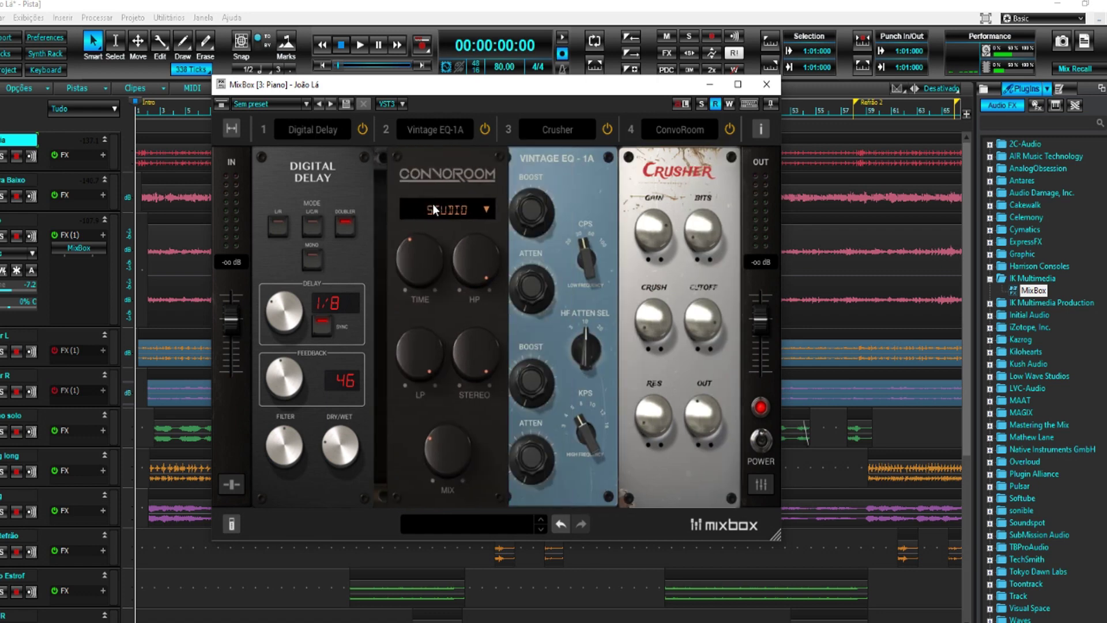
drag(563, 171, 319, 201)
drag(523, 188, 675, 193)
drag(557, 173, 412, 184)
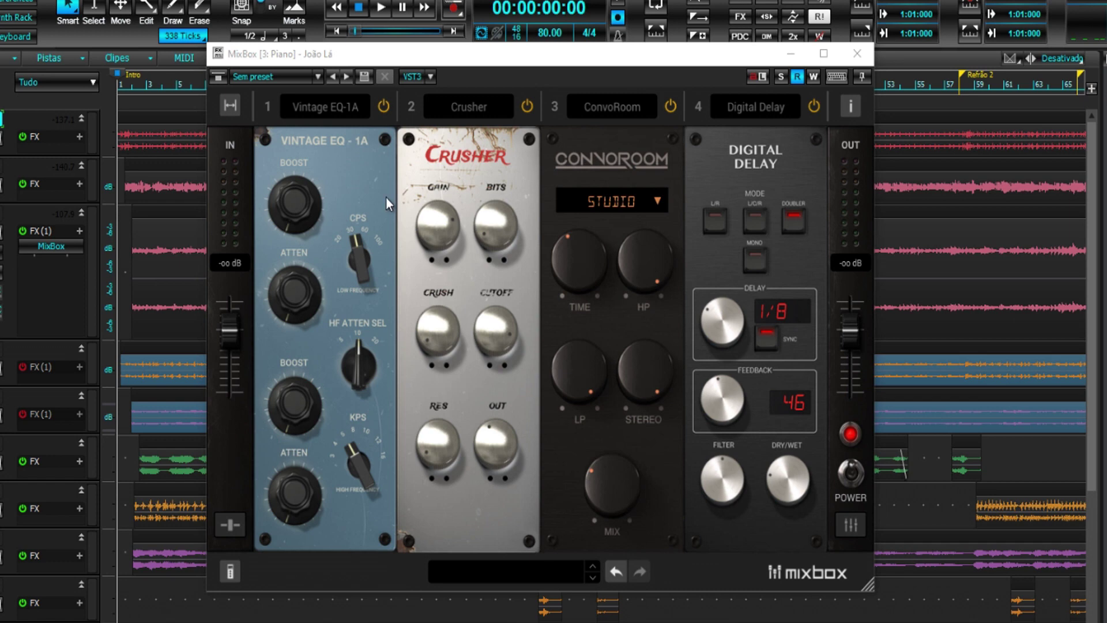
Step: Set the Vintage EQ-1A's low-frequency Boost to 2.6 and adjust its high-frequency controls
drag(291, 203, 286, 143)
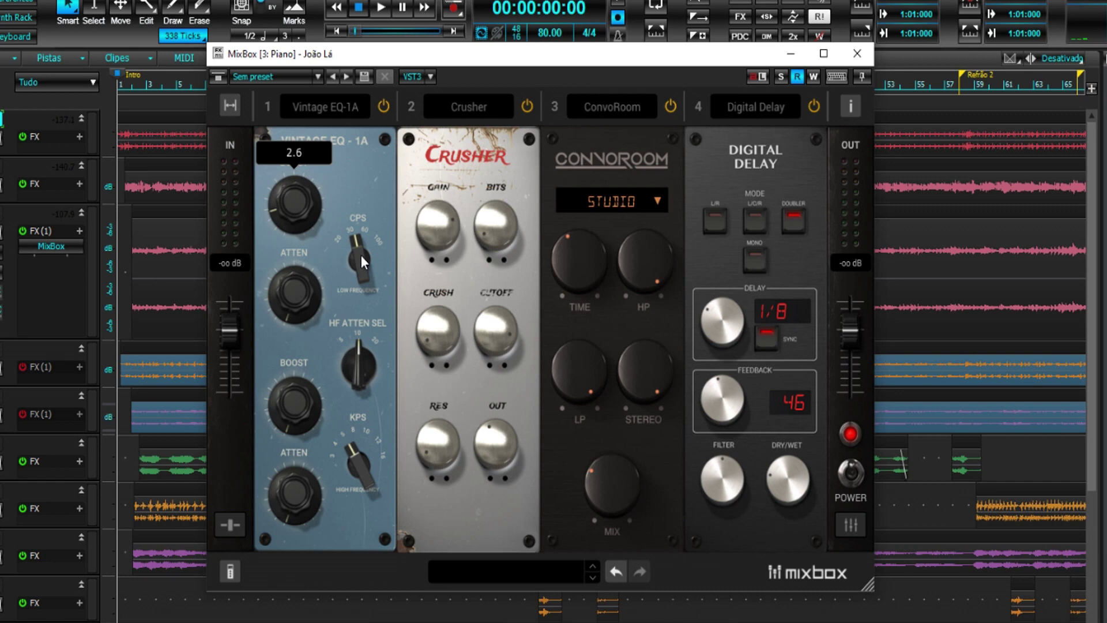
mouse_move(292, 408)
mouse_down()
mouse_move(283, 387)
mouse_move(302, 414)
mouse_up()
scroll(358, 451, down, 1)
drag(316, 500, 289, 450)
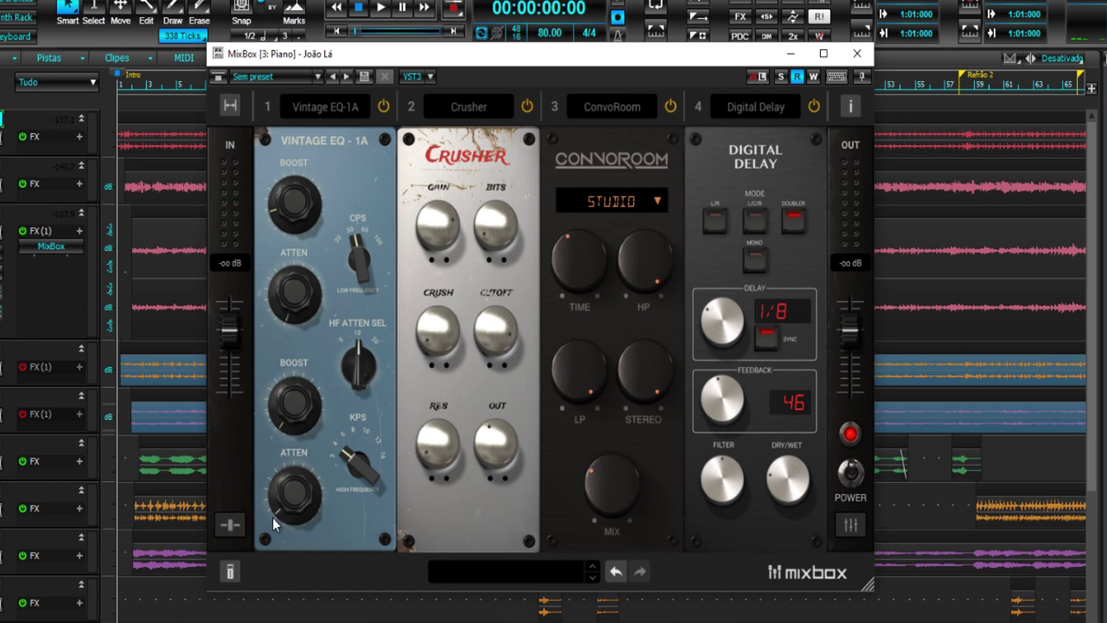
Step: Show the dry/wet sliders, try the Vintage EQ-1A mix at 49 % before restoring 100 %, and hide the sliders
click(227, 531)
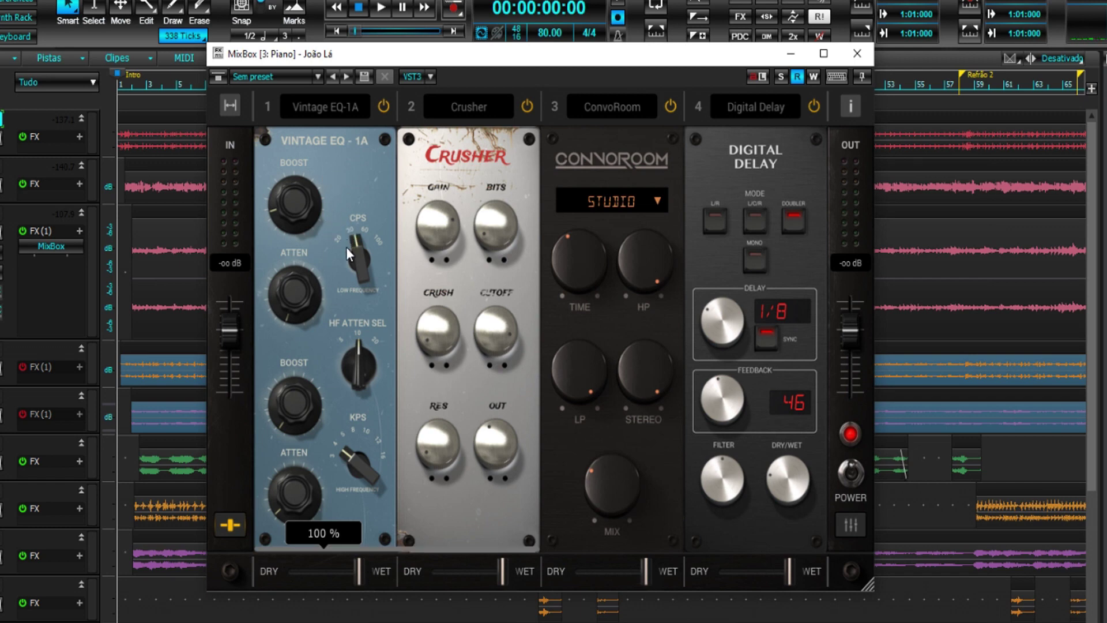
drag(358, 570, 326, 542)
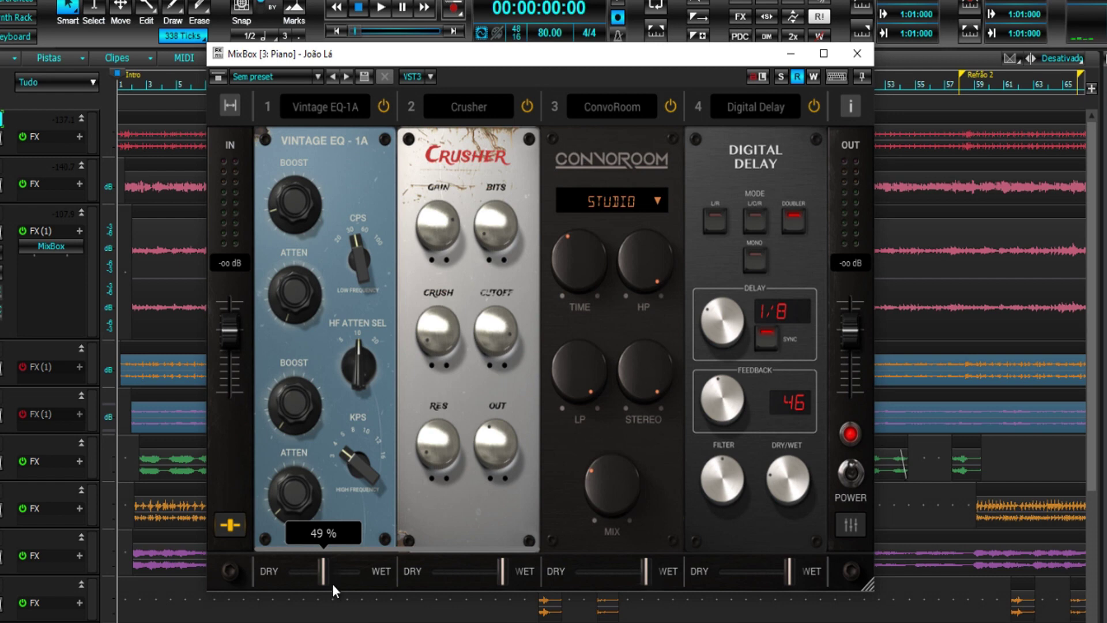
drag(323, 578, 400, 577)
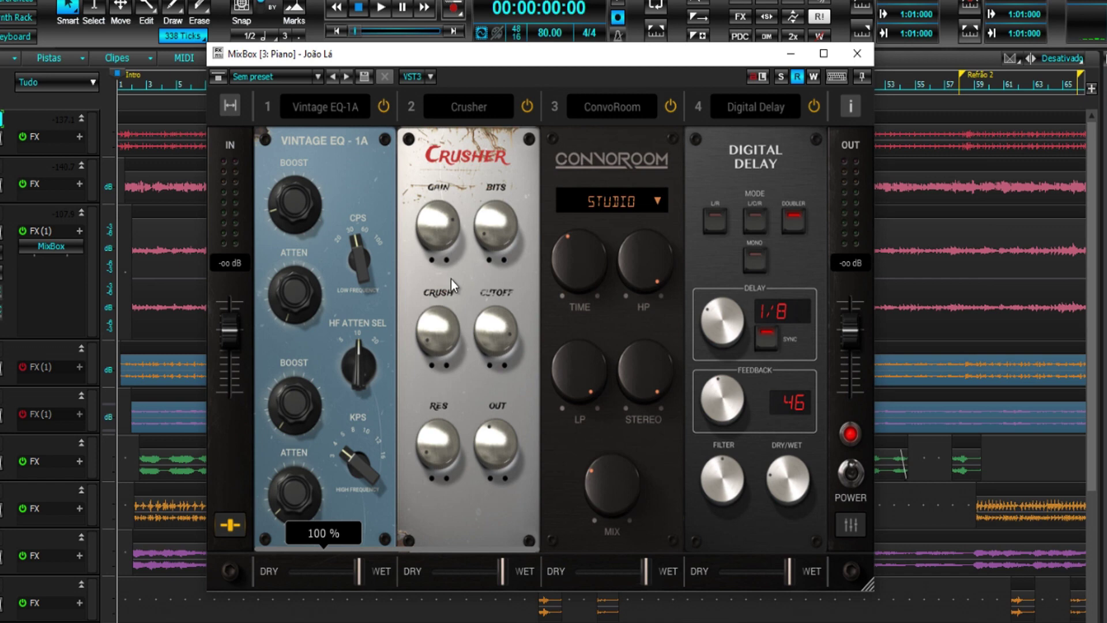
mouse_move(501, 573)
mouse_down()
mouse_move(446, 575)
mouse_move(513, 573)
mouse_up()
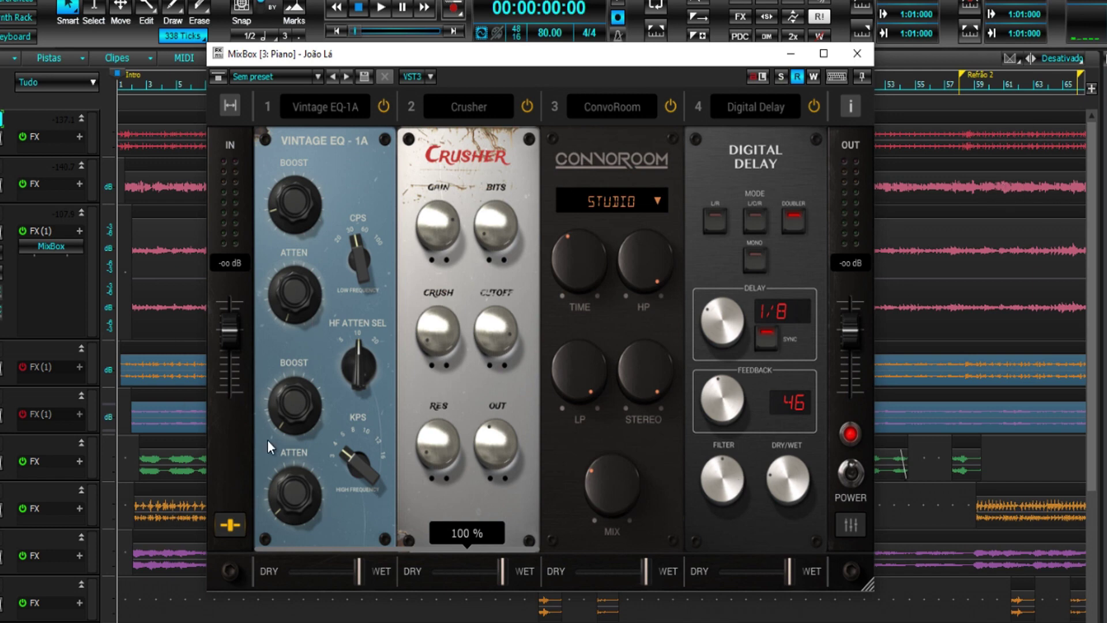
click(229, 525)
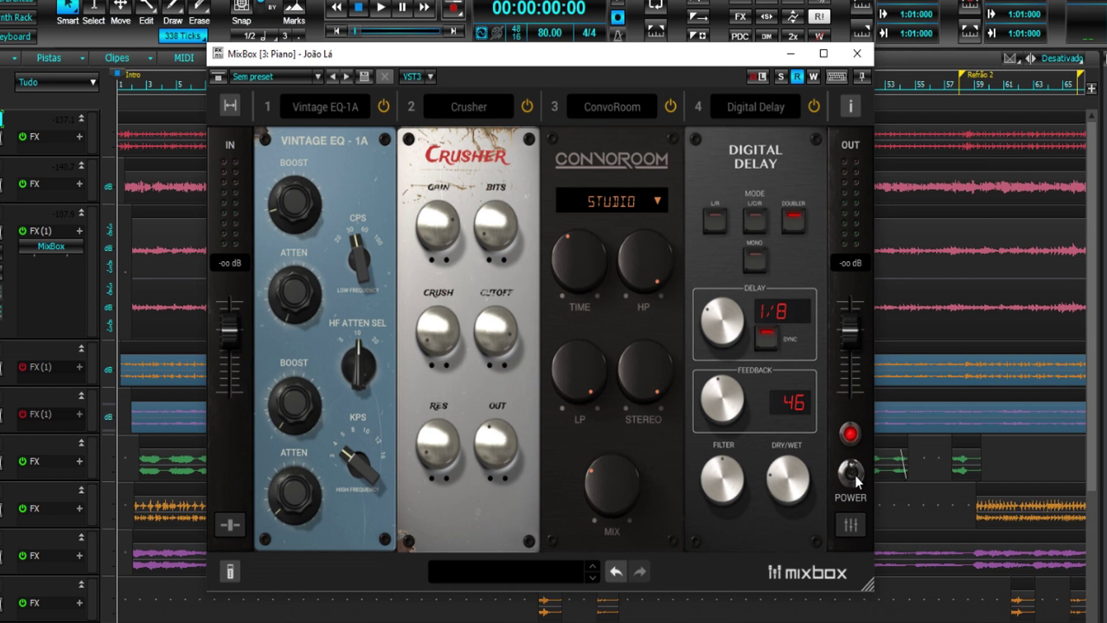
Step: Open the slot level mixer, solo the Vintage EQ-1A slot and lower its fader to -4 dB
click(851, 525)
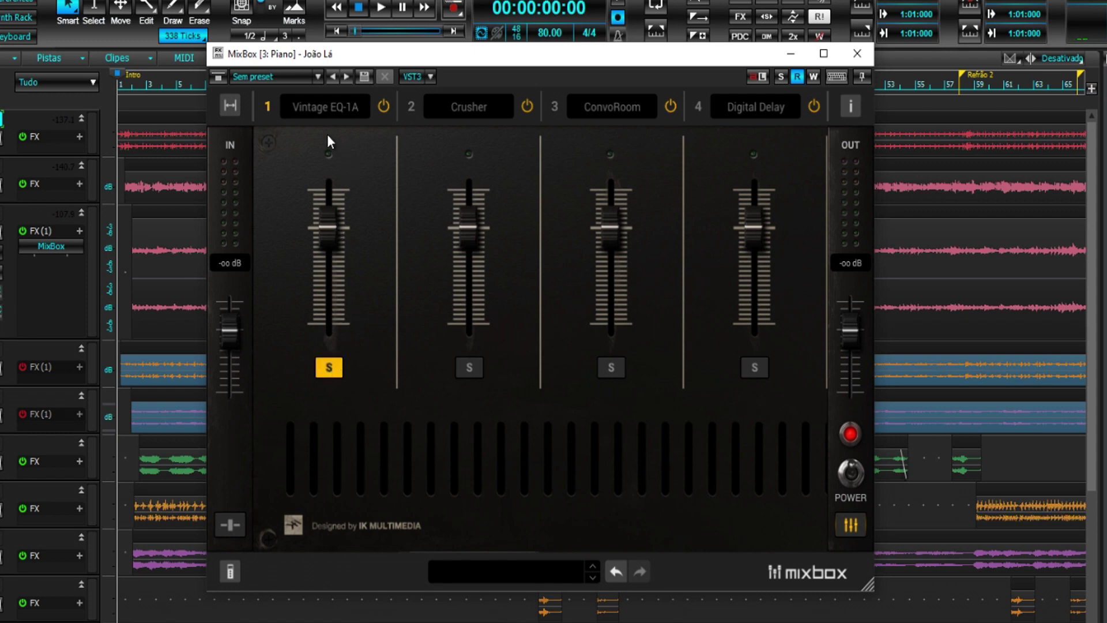
drag(327, 239, 327, 252)
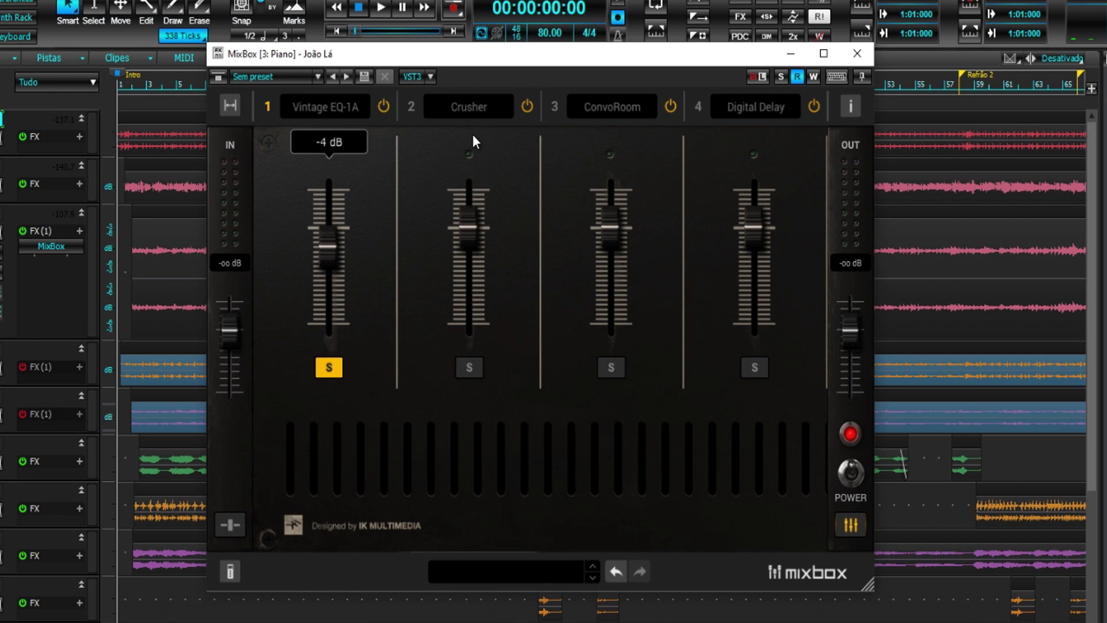
scroll(465, 234, down, 4)
scroll(475, 229, up, 4)
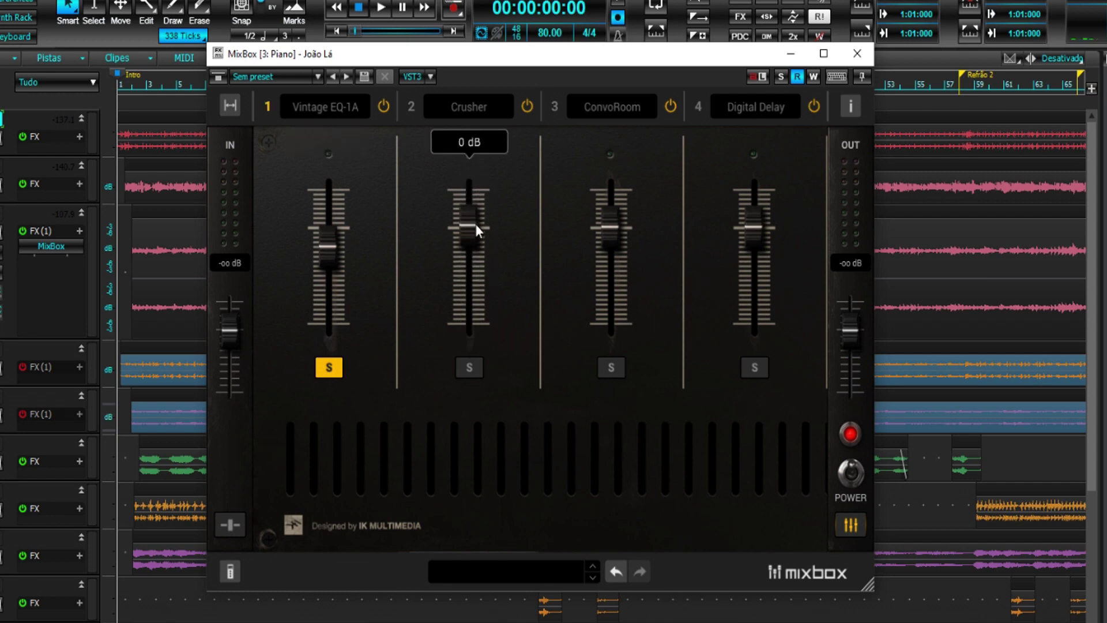
Step: Turn off the Vintage EQ-1A solo, return the slot 1 and 2 faders to 0 dB, and return to the rack modules
click(328, 367)
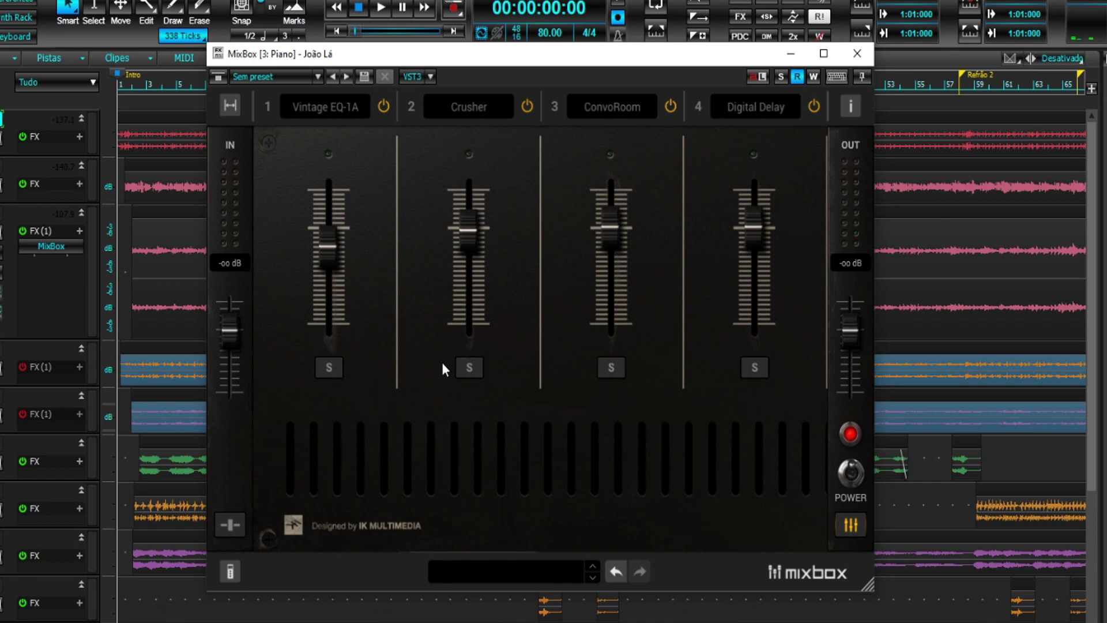
click(481, 361)
drag(475, 234, 474, 230)
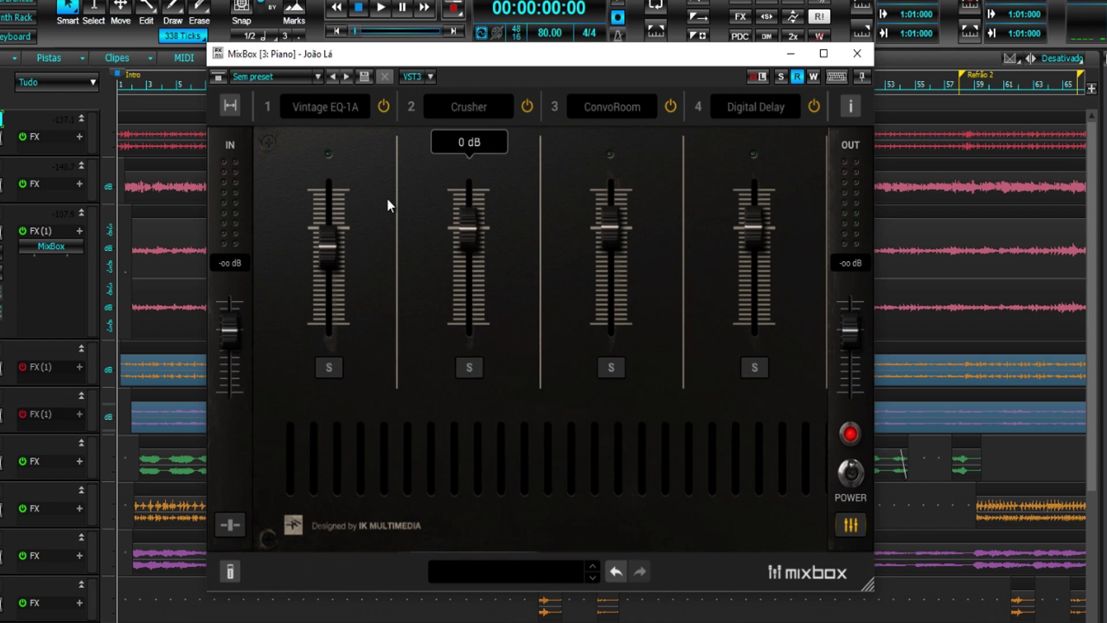
drag(325, 245, 334, 229)
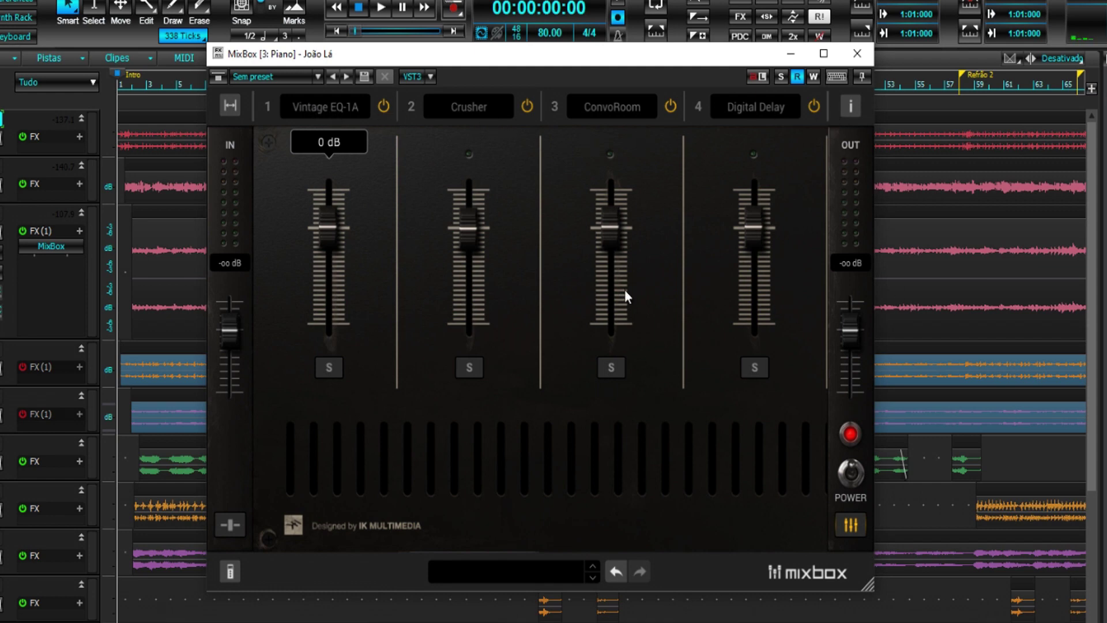
click(850, 524)
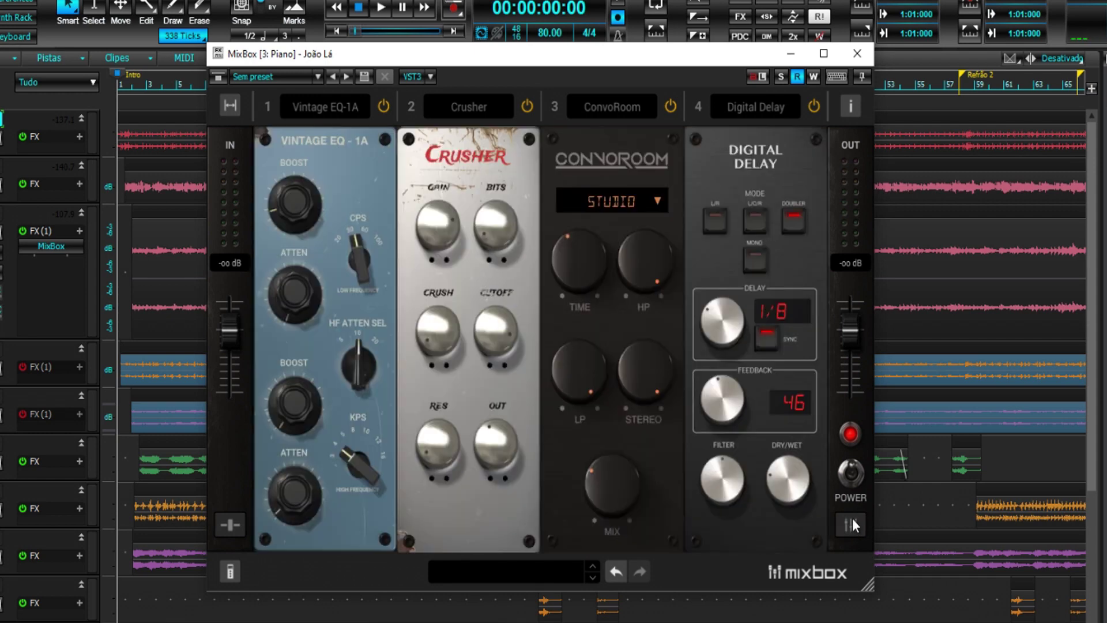
Step: Check the input and output faders at 0 dB and audition the soloed Piano track through the chain
mouse_move(229, 327)
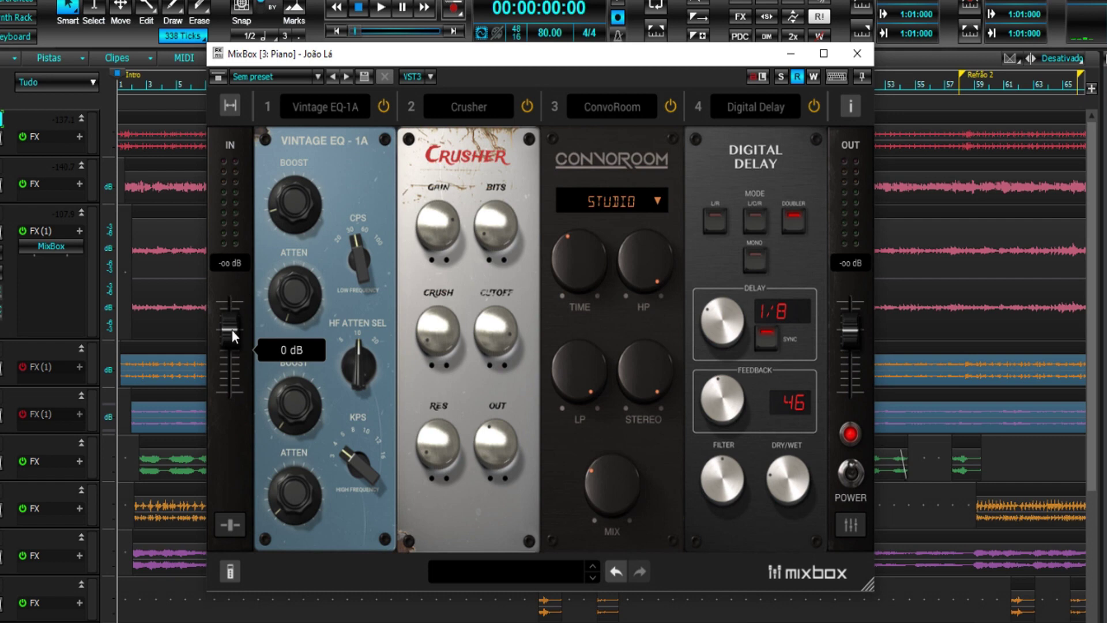
mouse_move(230, 330)
mouse_down()
mouse_move(233, 306)
mouse_move(237, 331)
mouse_up()
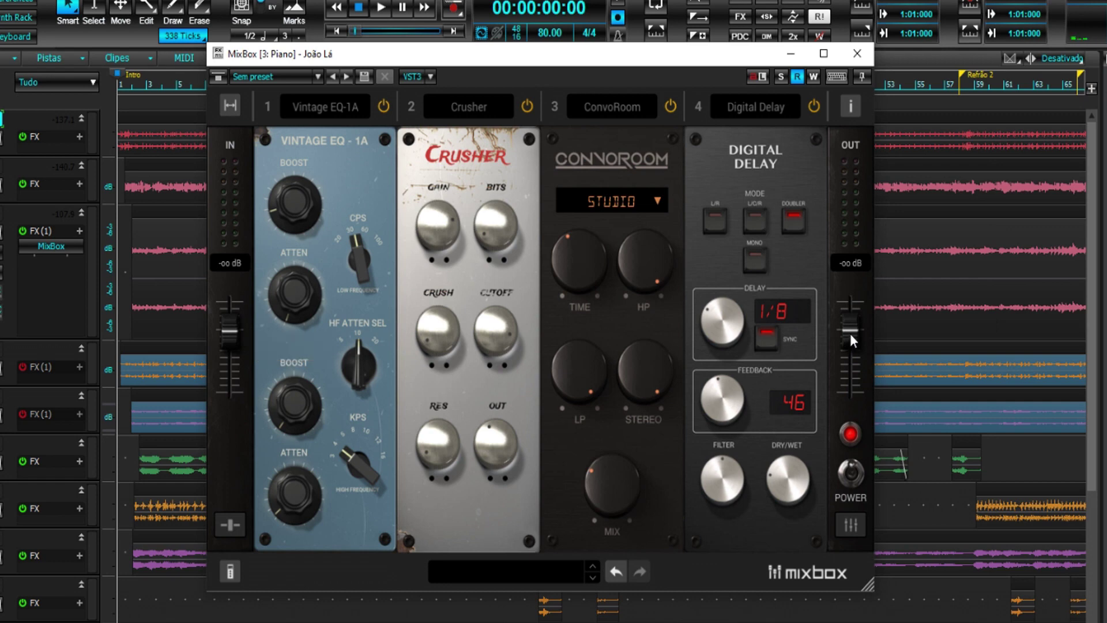
mouse_move(850, 333)
mouse_down()
mouse_move(851, 314)
mouse_move(849, 344)
mouse_move(858, 329)
mouse_up()
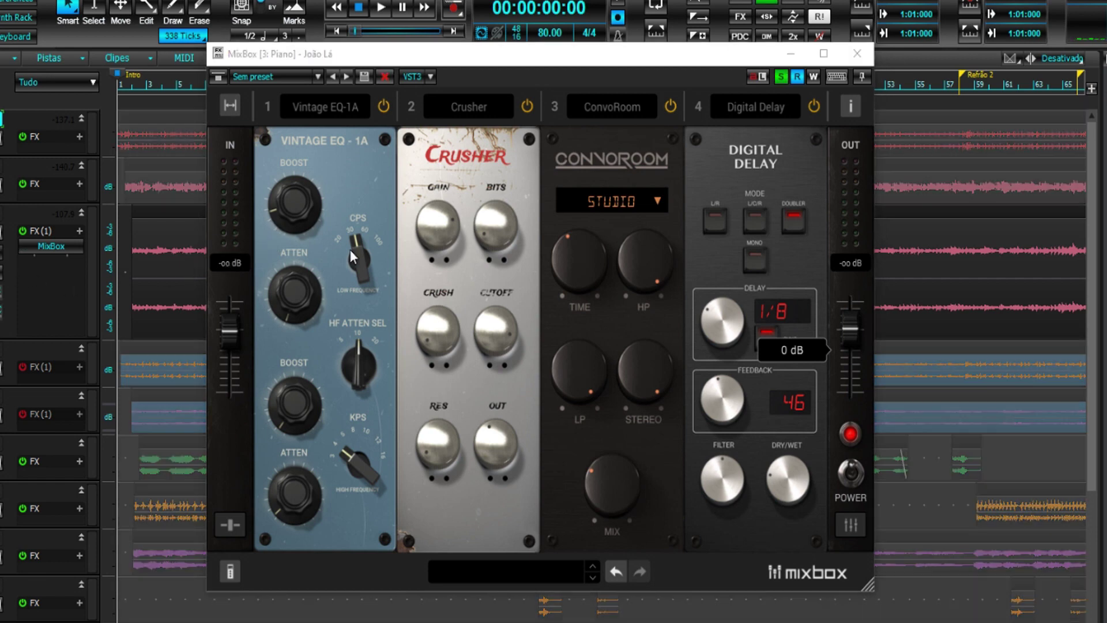
key(space)
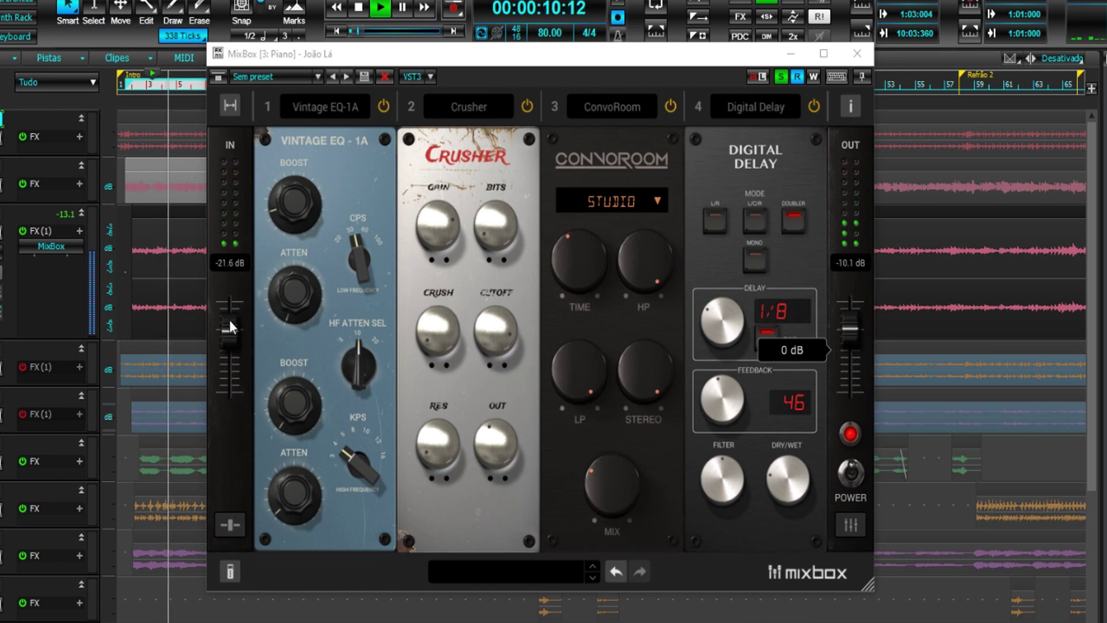
key(space)
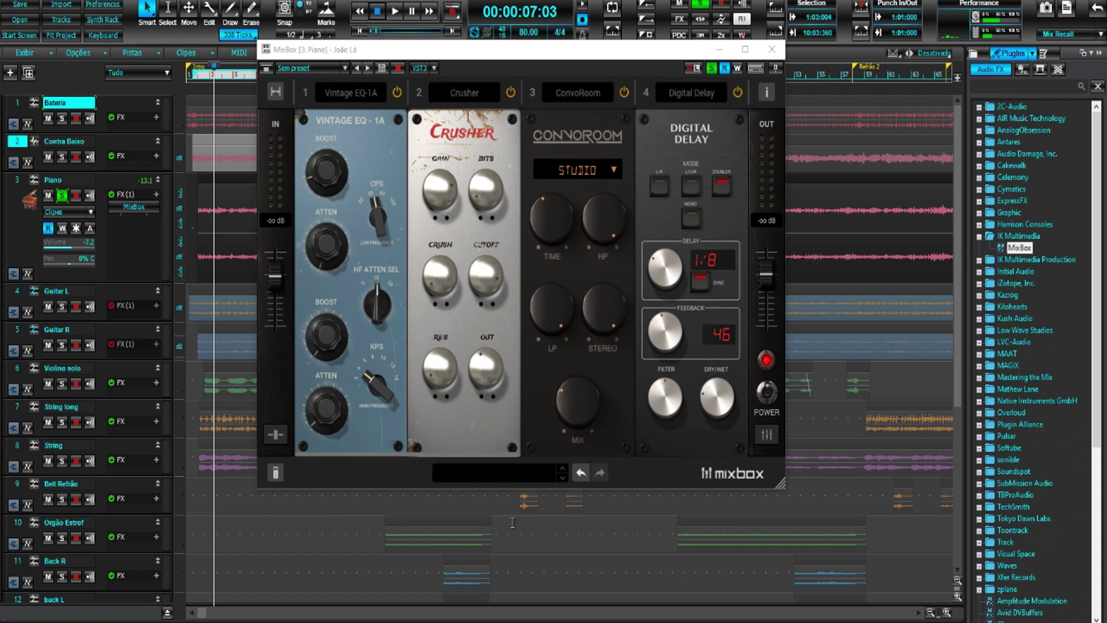
Step: Load the Basic Acoustic Piano preset from the Keys category into the rack
click(499, 472)
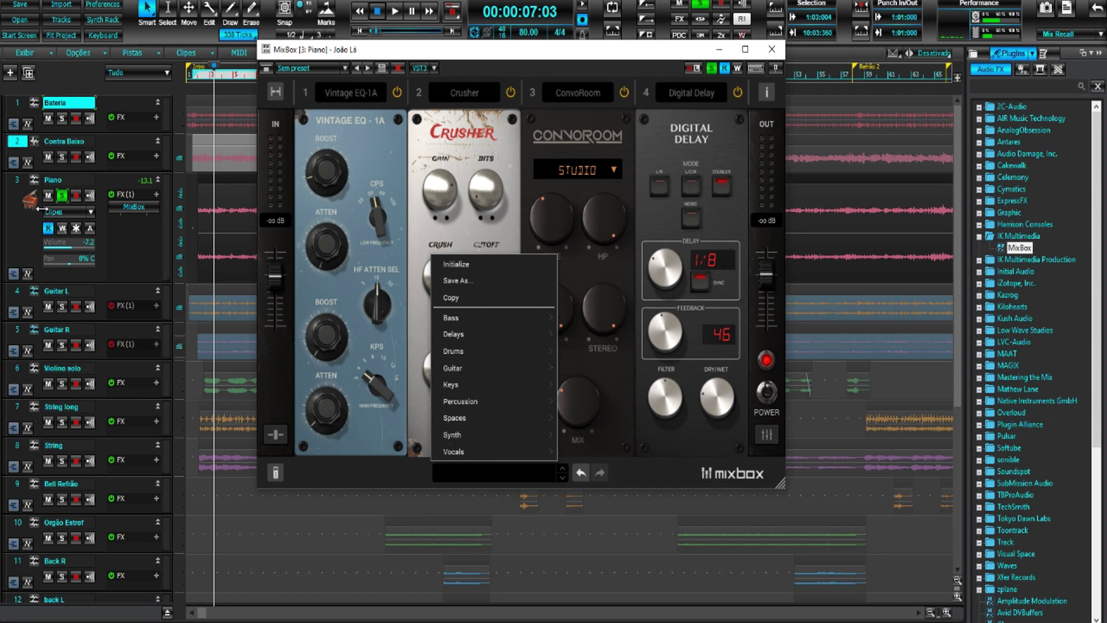
mouse_move(461, 385)
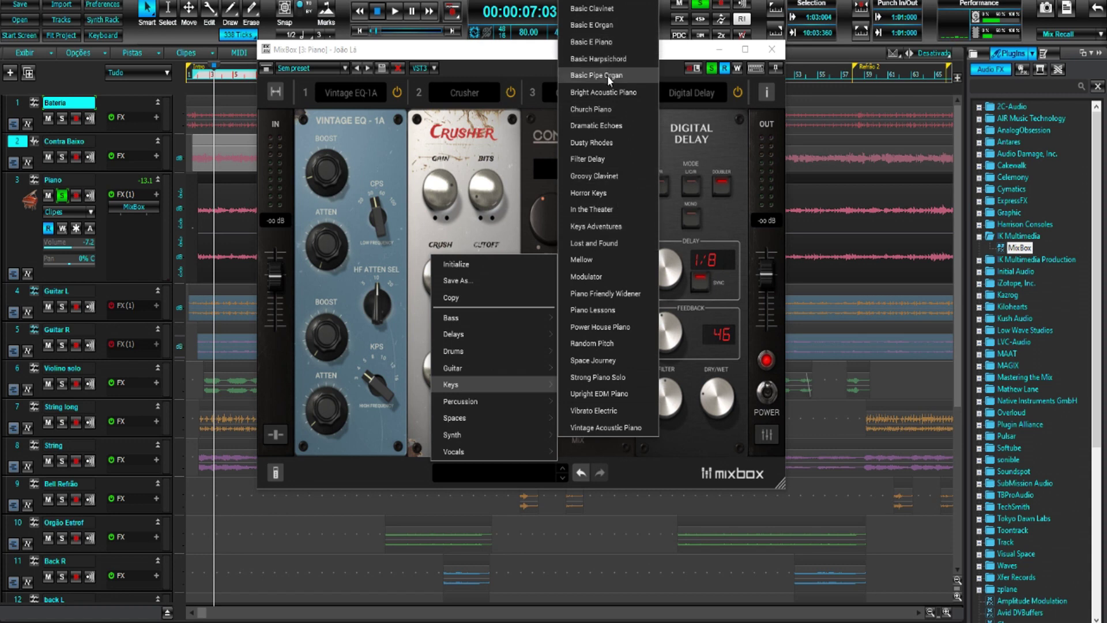
click(604, 6)
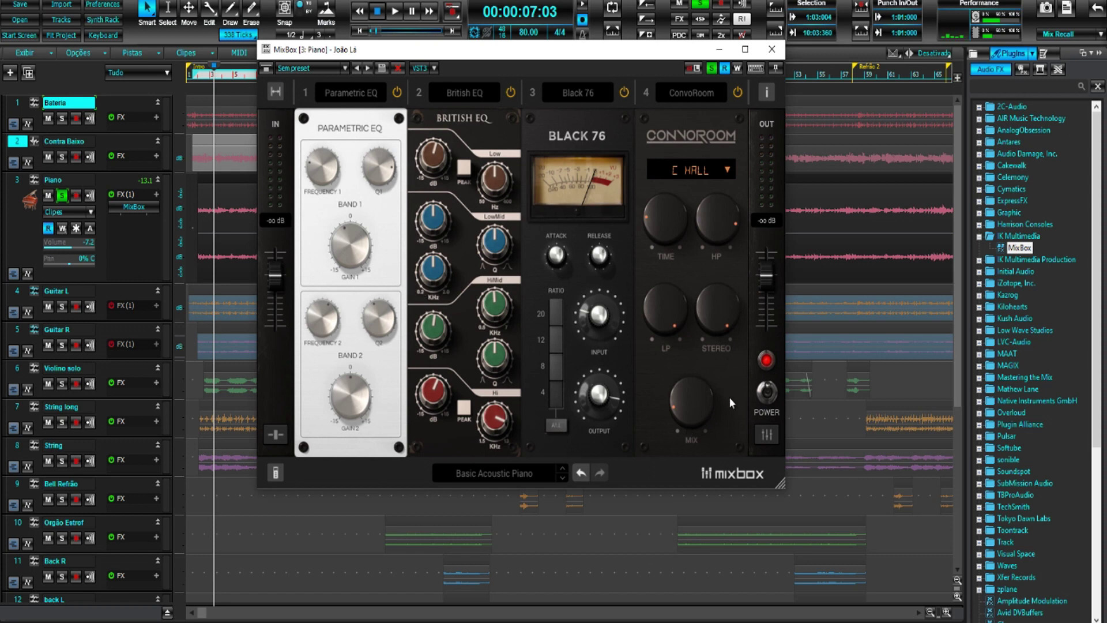
Step: Play the Piano track with the rack powered off and on again to compare the preset, ending with playback stopped
click(768, 394)
key(space)
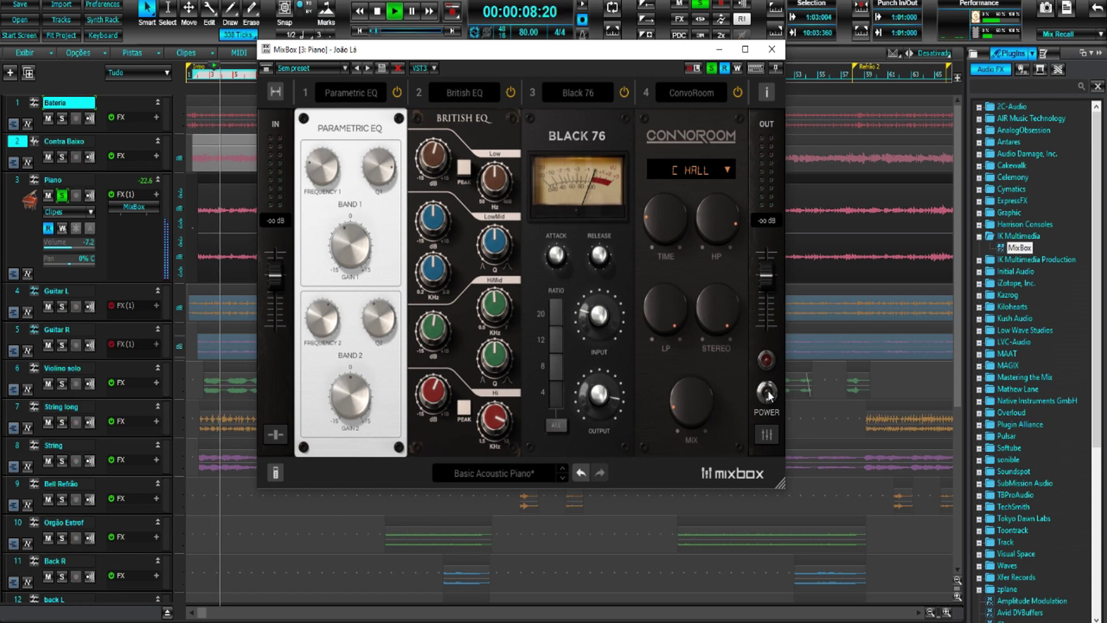
click(768, 394)
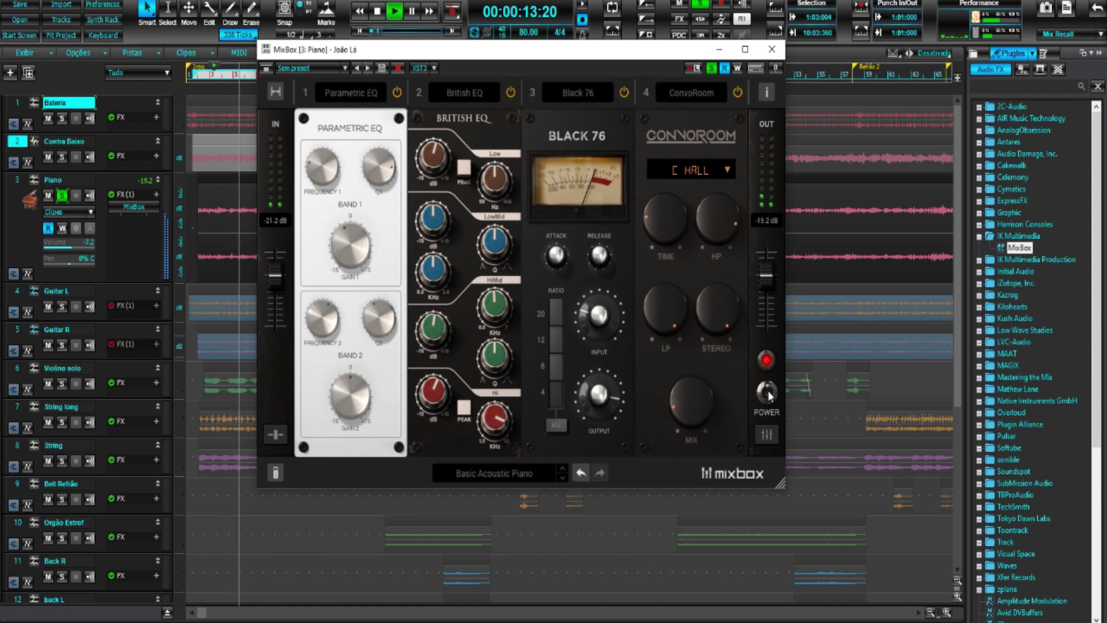
key(space)
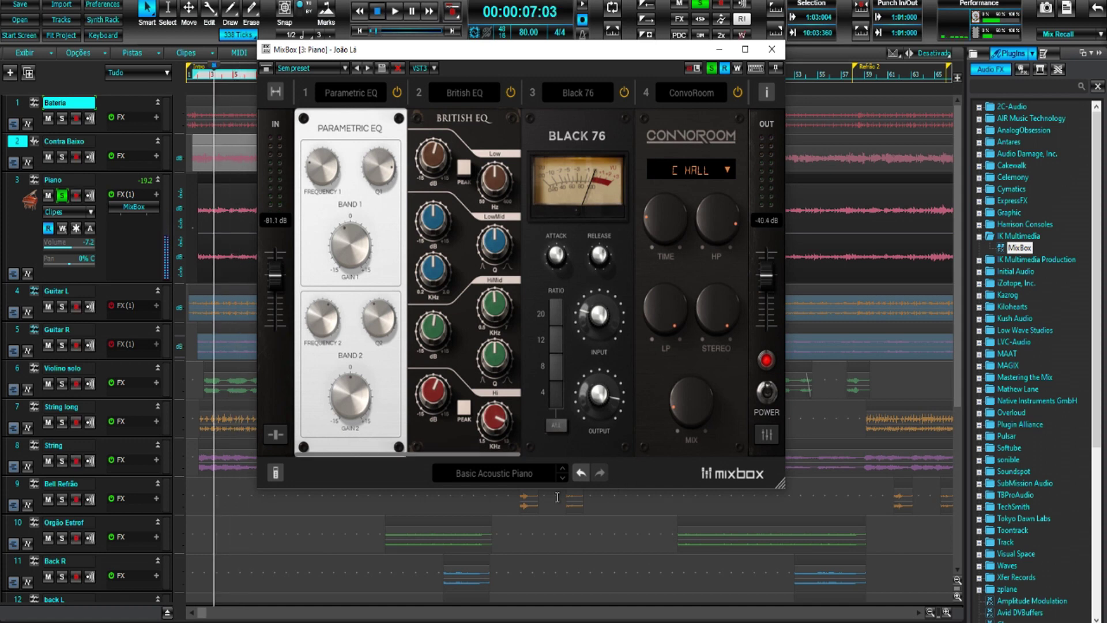
Step: Load the Piano Friendly Widener preset from the Keys category and power the rack off
click(516, 477)
mouse_move(504, 397)
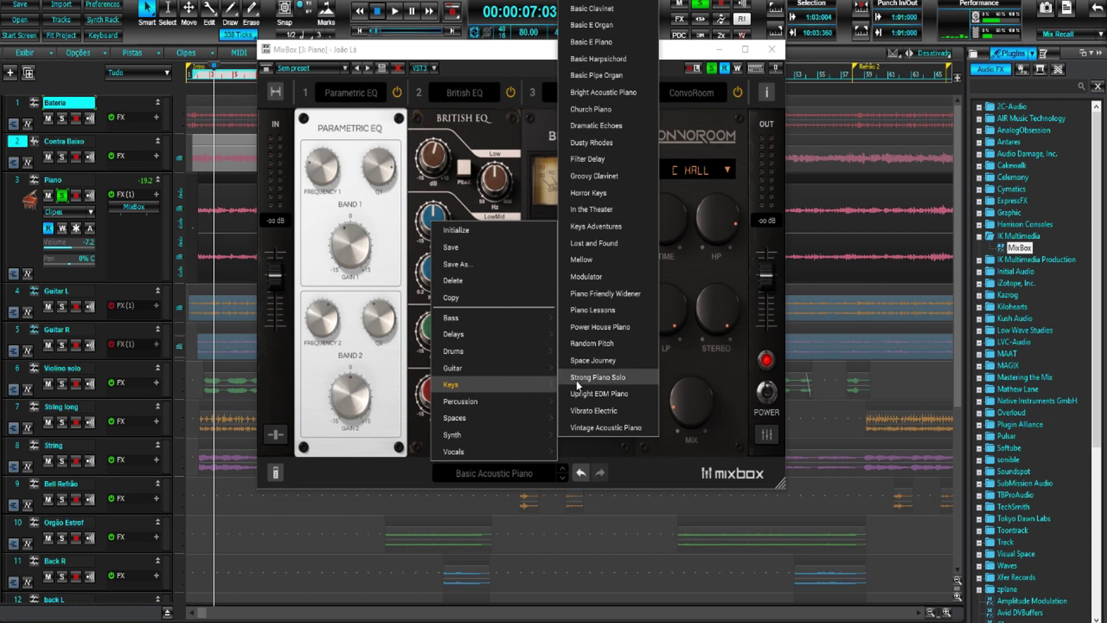
click(622, 289)
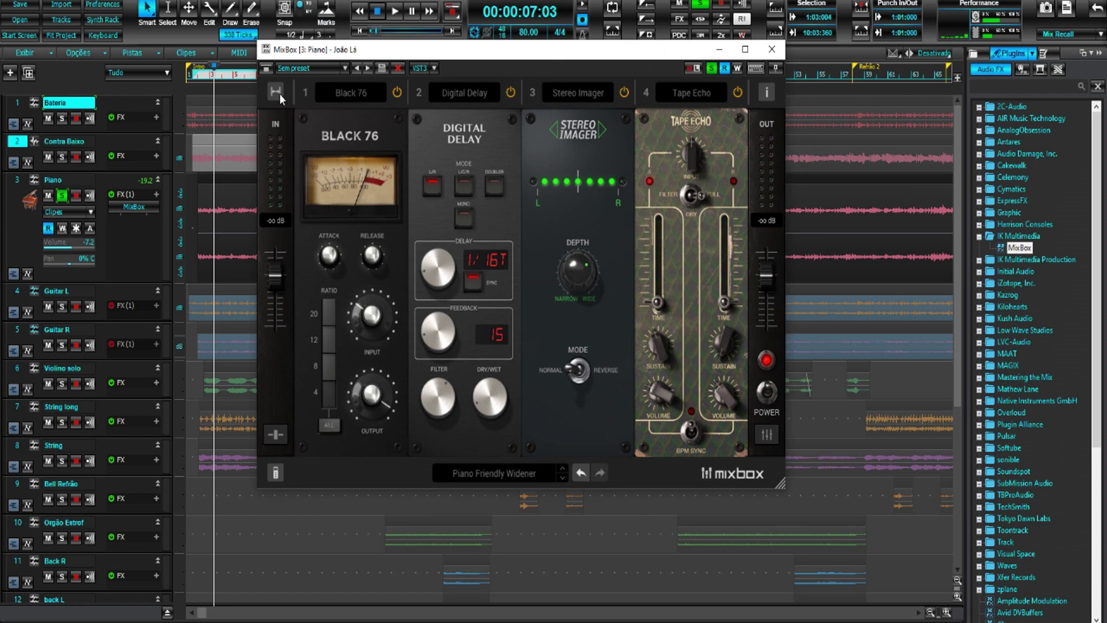
click(768, 394)
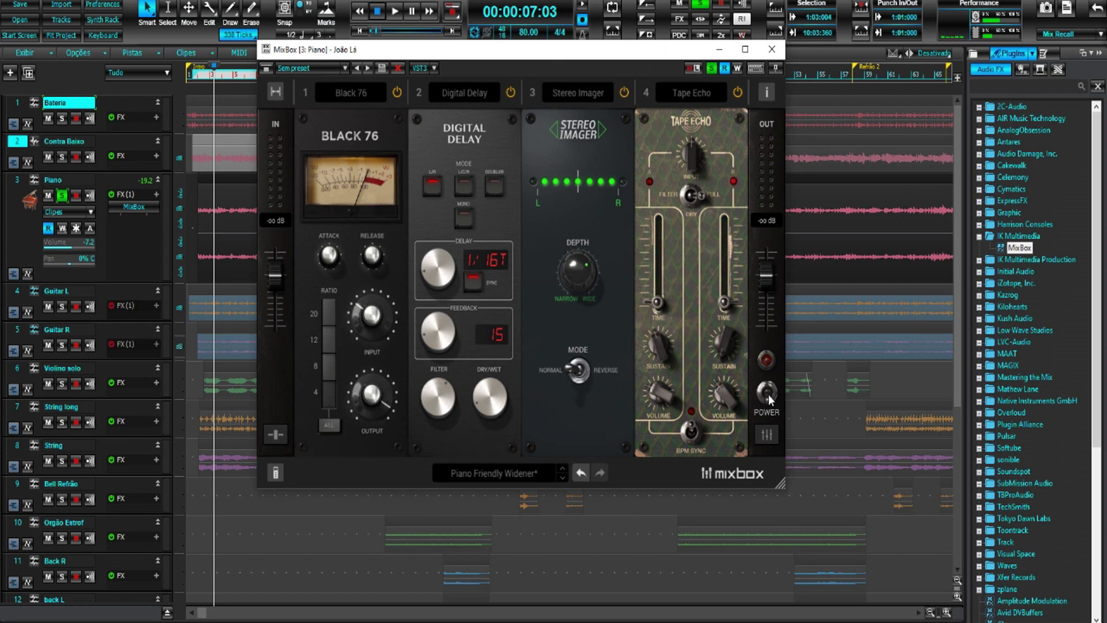
Step: Play the soloed Piano track with the rack powered off and on to compare the Piano Friendly Widener preset, ending with playback stopped
key(space)
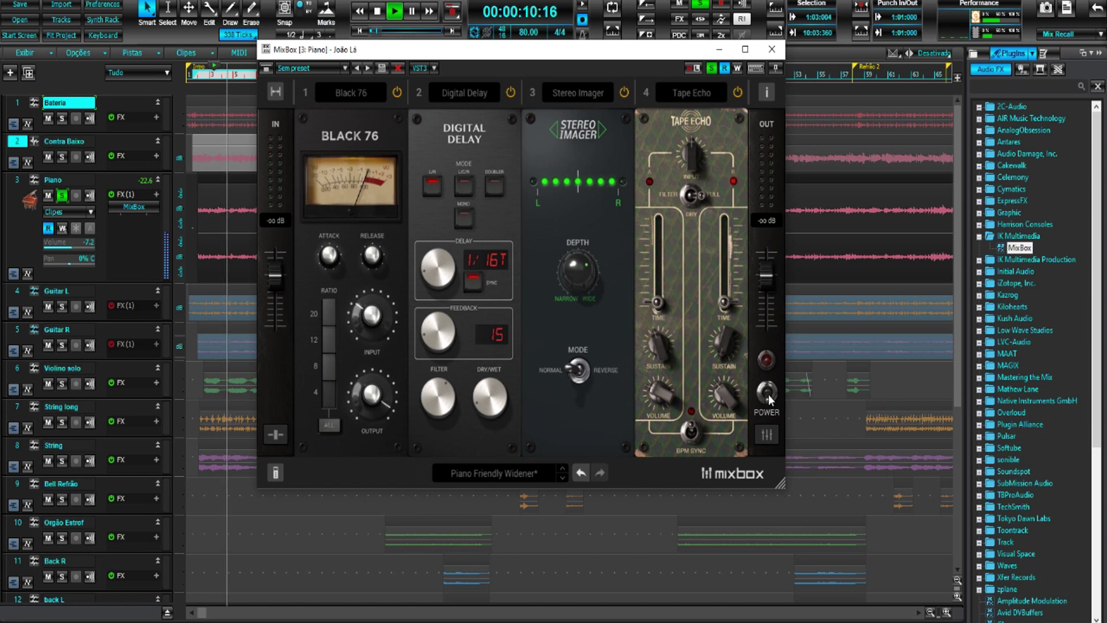
click(767, 394)
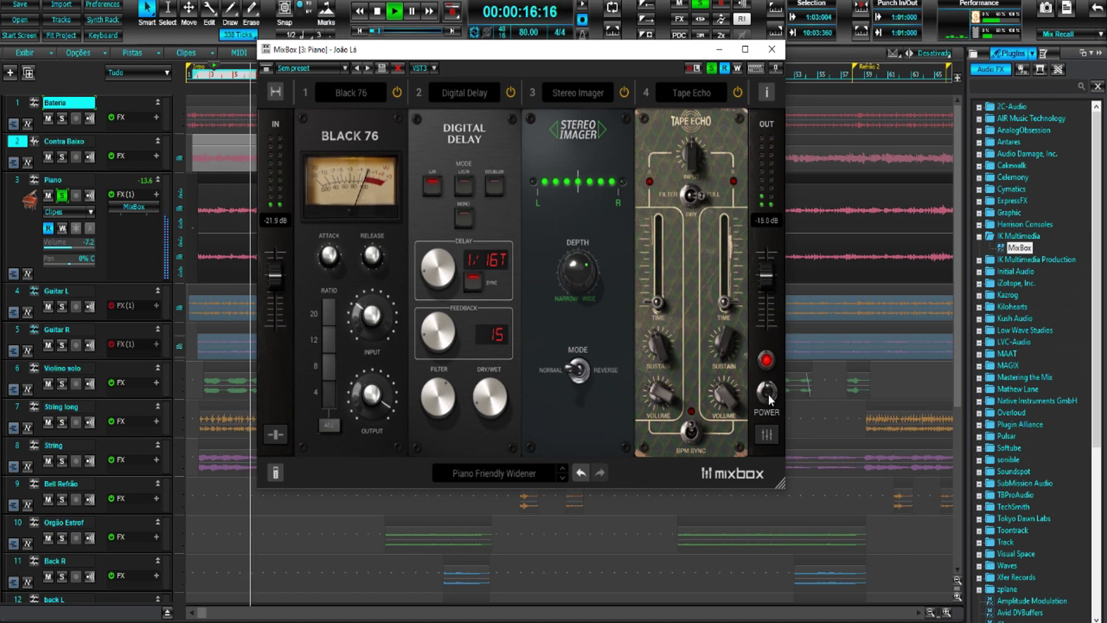
key(space)
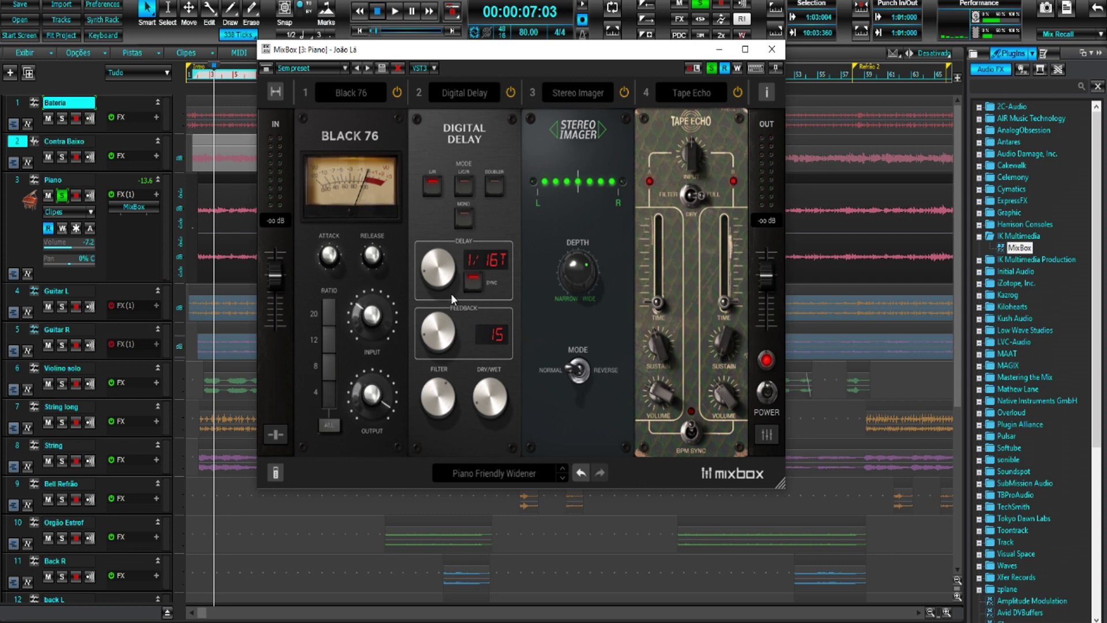
Step: Switch off the Tape Echo, Stereo Imager and Digital Delay modules and play the Piano through the Black 76 alone
click(738, 92)
click(624, 93)
click(511, 93)
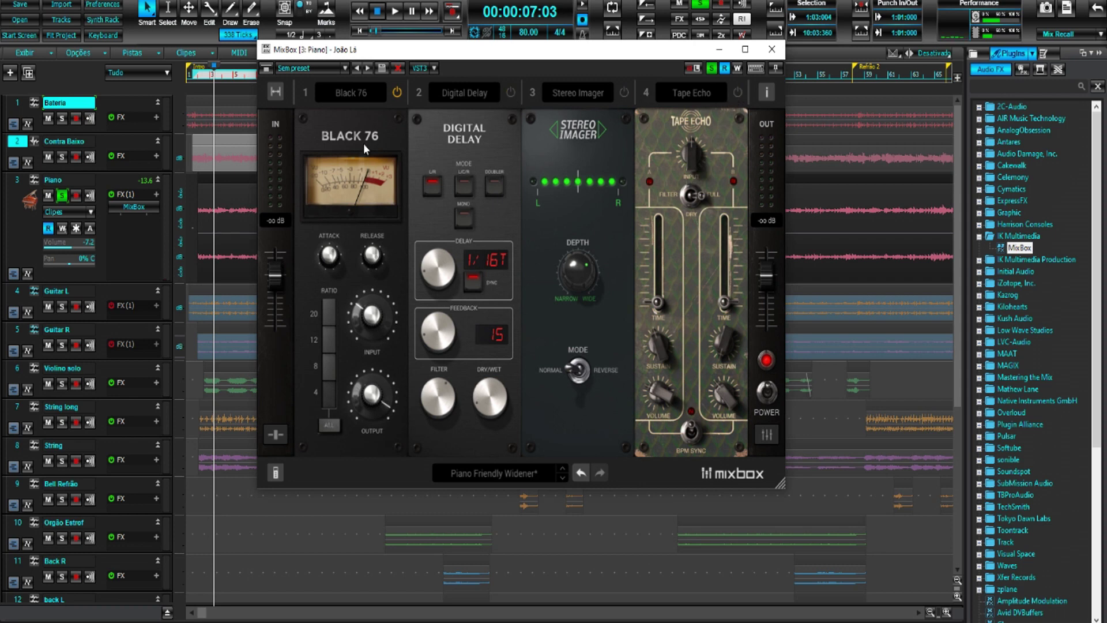
key(space)
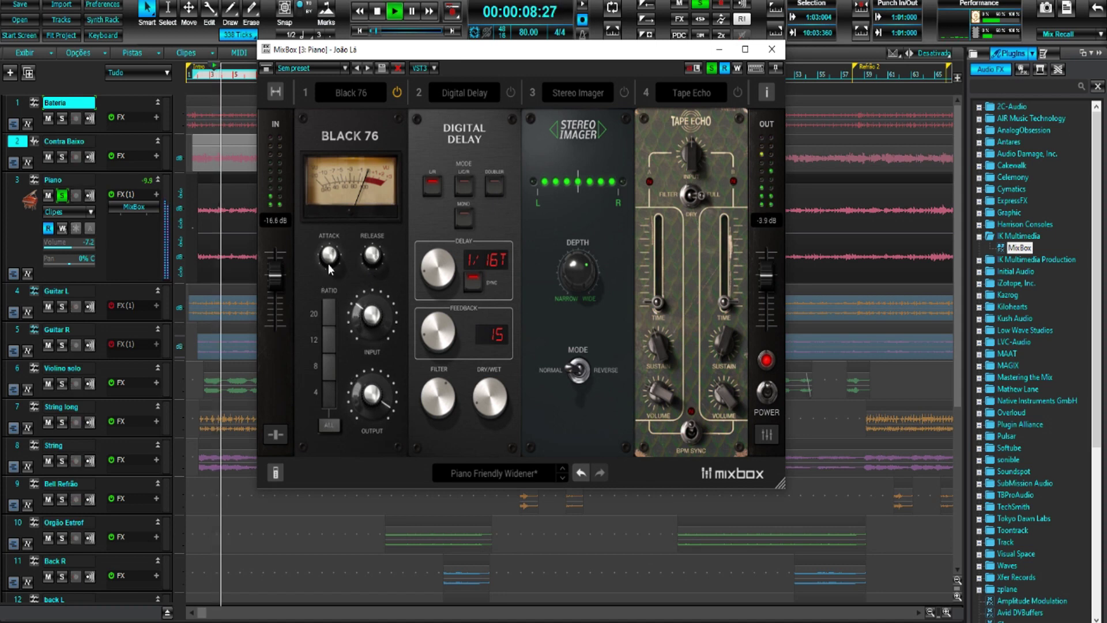
Step: Set the Black 76 compressor's input to -17 dB and lower its output to -20 dB during playback
mouse_move(369, 329)
drag(369, 329, 352, 306)
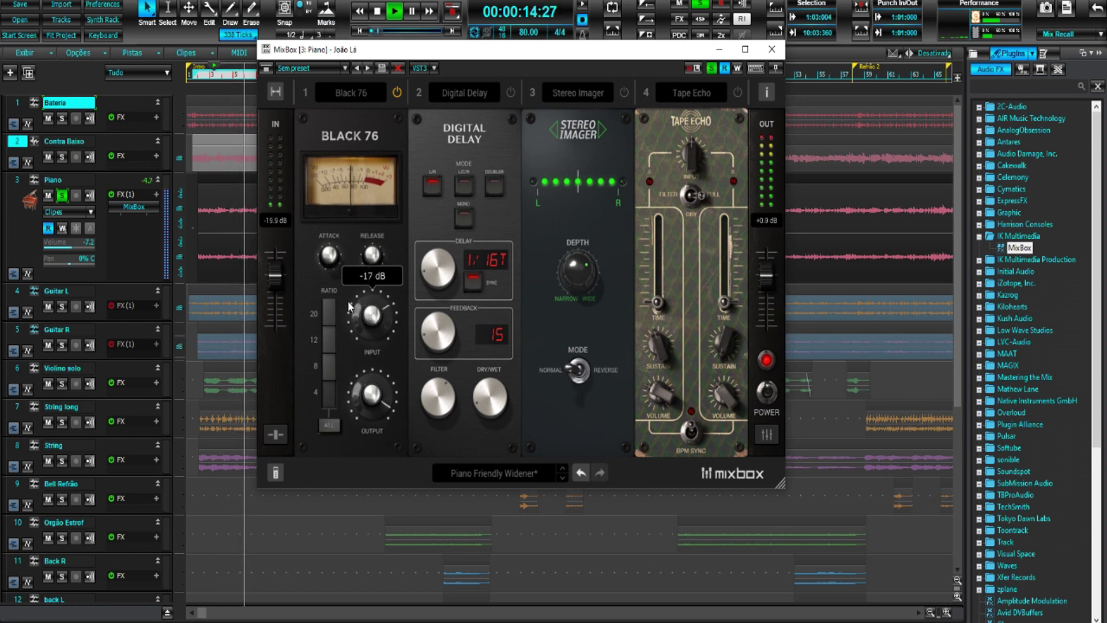
drag(370, 396, 364, 436)
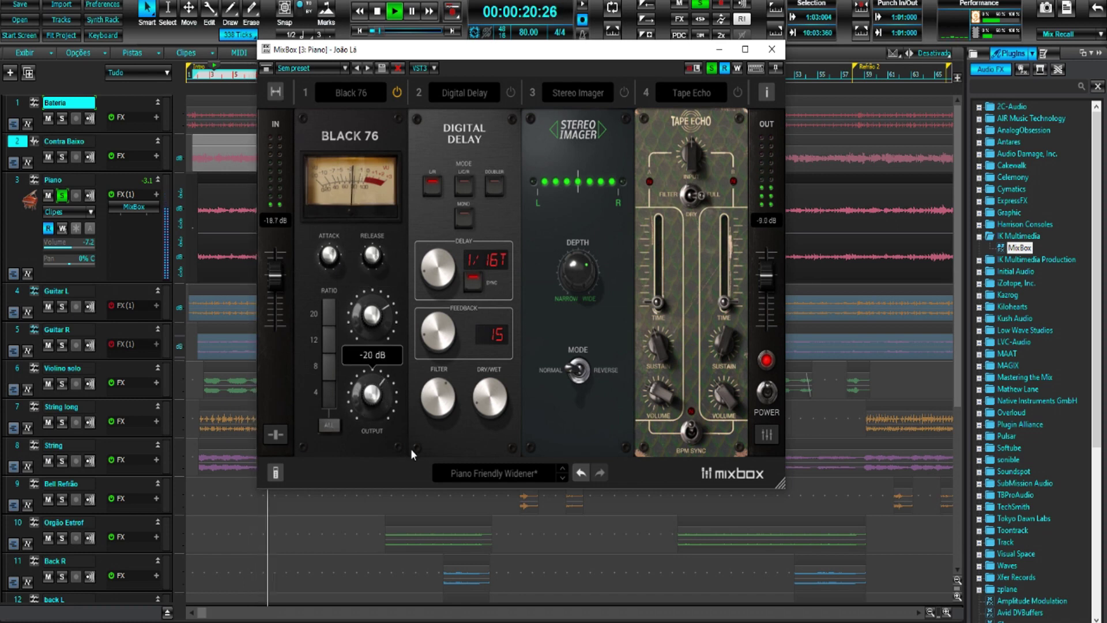
Step: Fine-tune the Black 76 output level by comparing it with the rack powered off and on
click(763, 394)
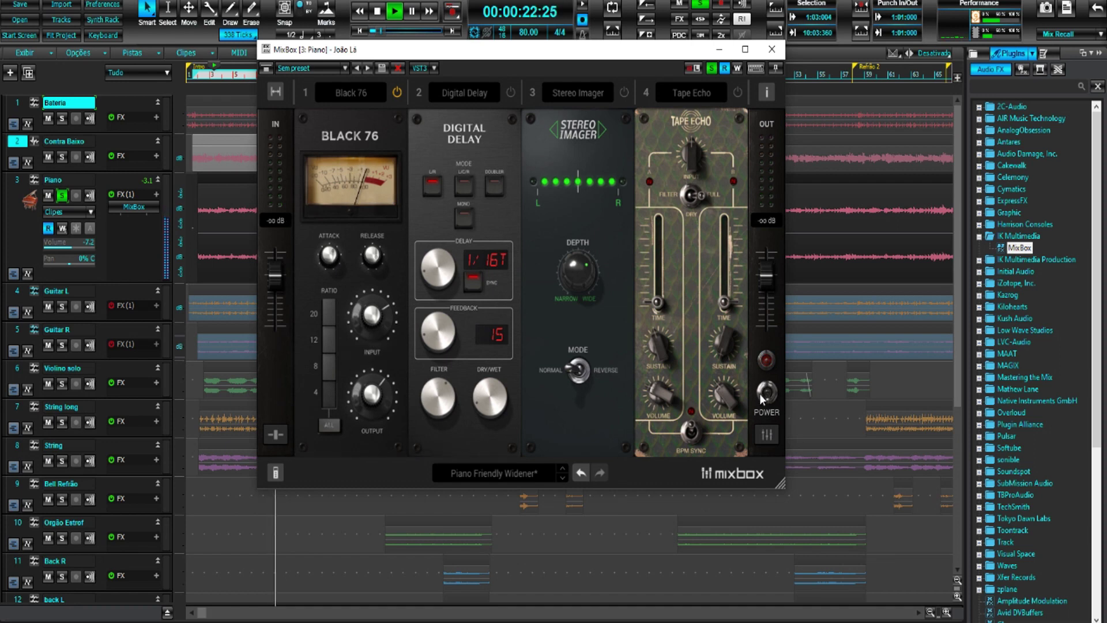
mouse_move(377, 410)
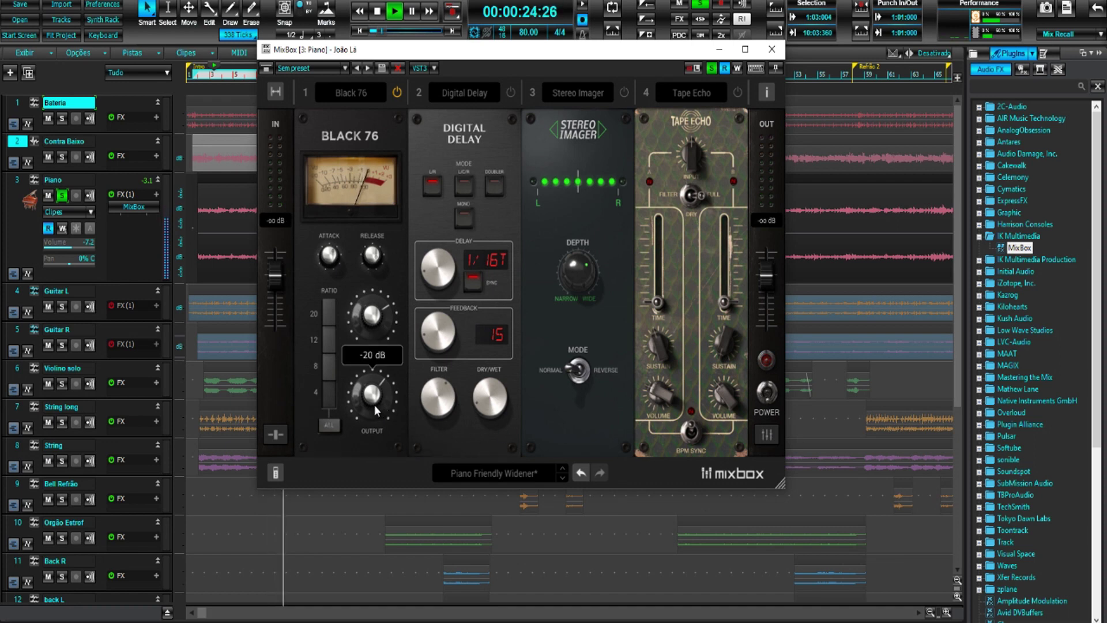
drag(373, 398, 372, 411)
click(772, 399)
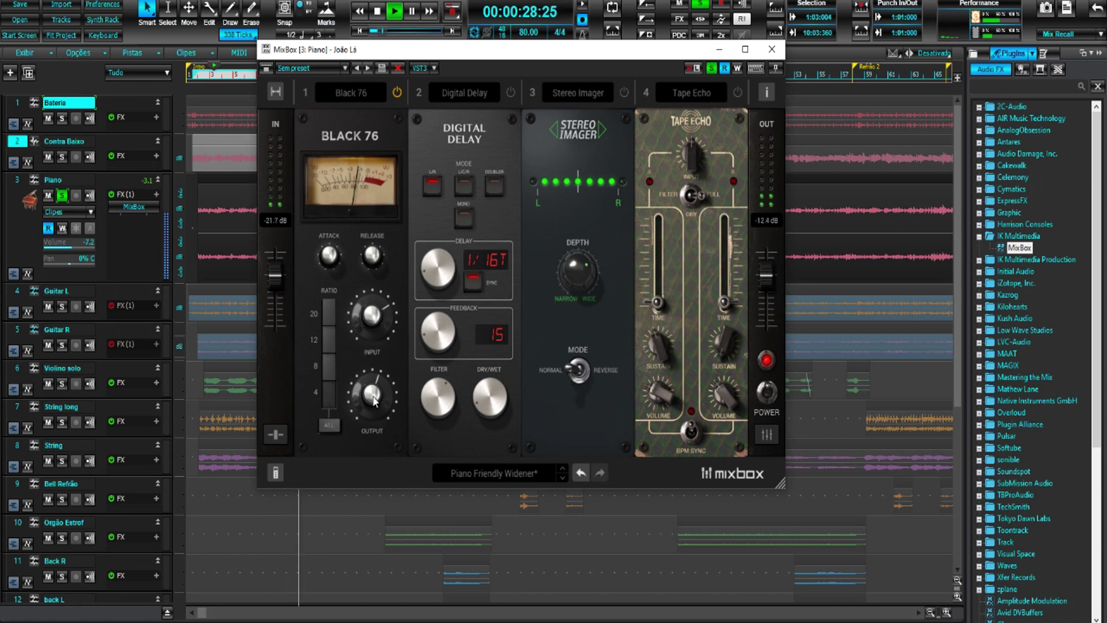
drag(374, 402, 372, 403)
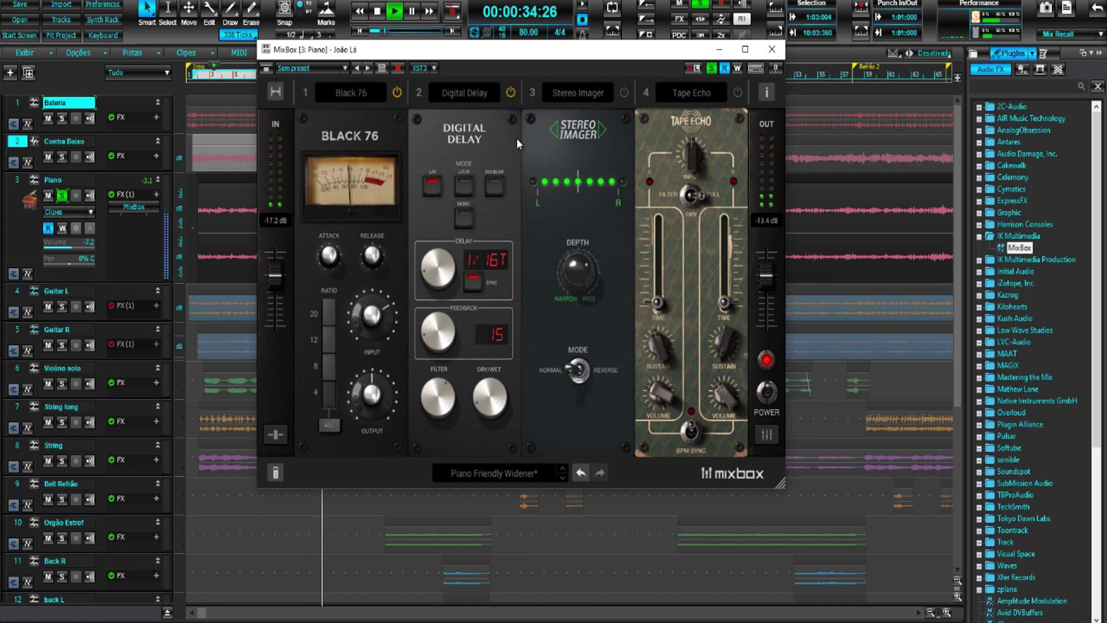
Step: Re-enable Digital Delay, Stereo Imager and Tape Echo, with Tape Echo's BPM sync on and its Dry/Wet mix shifted toward dry
click(625, 93)
click(736, 93)
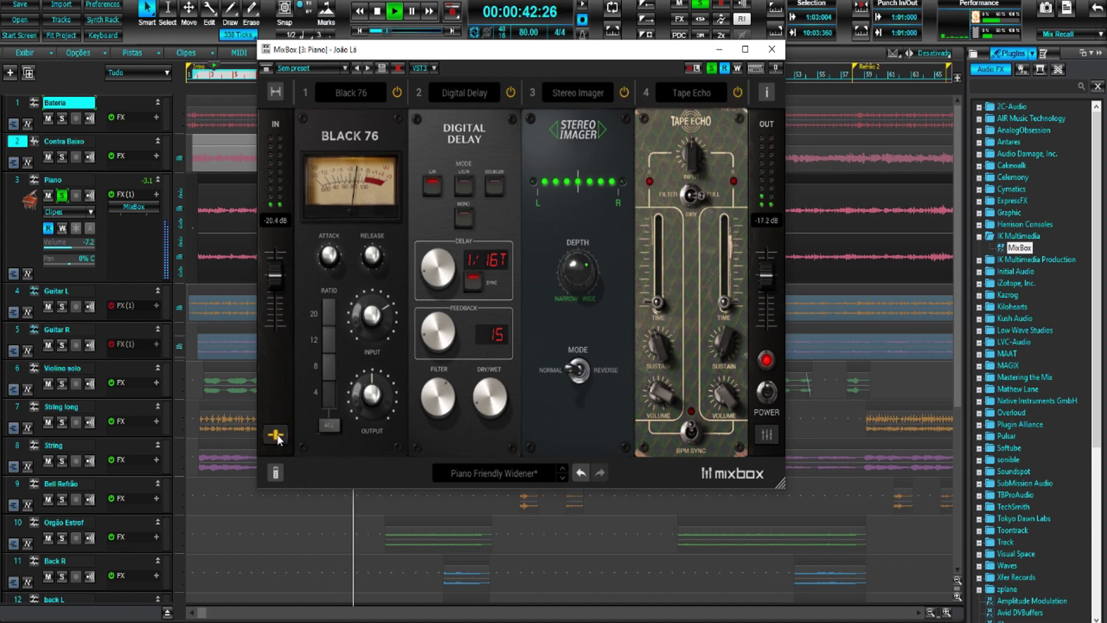
click(277, 470)
drag(715, 473, 662, 476)
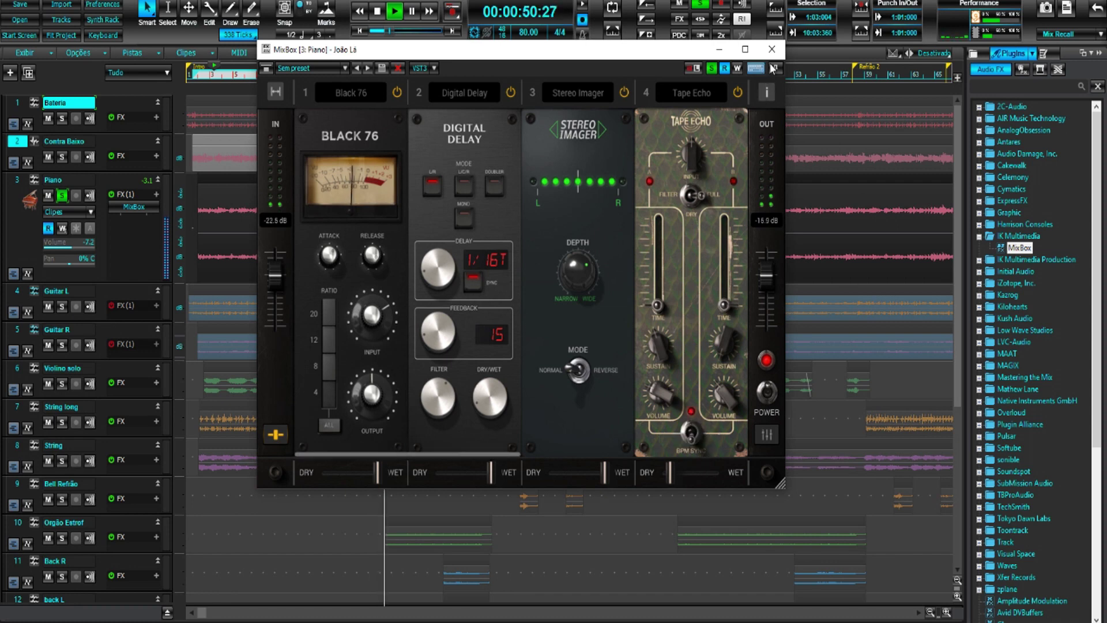
Step: Compare the adjusted Piano chain with the rack powered off and on again, ending with playback stopped
click(771, 391)
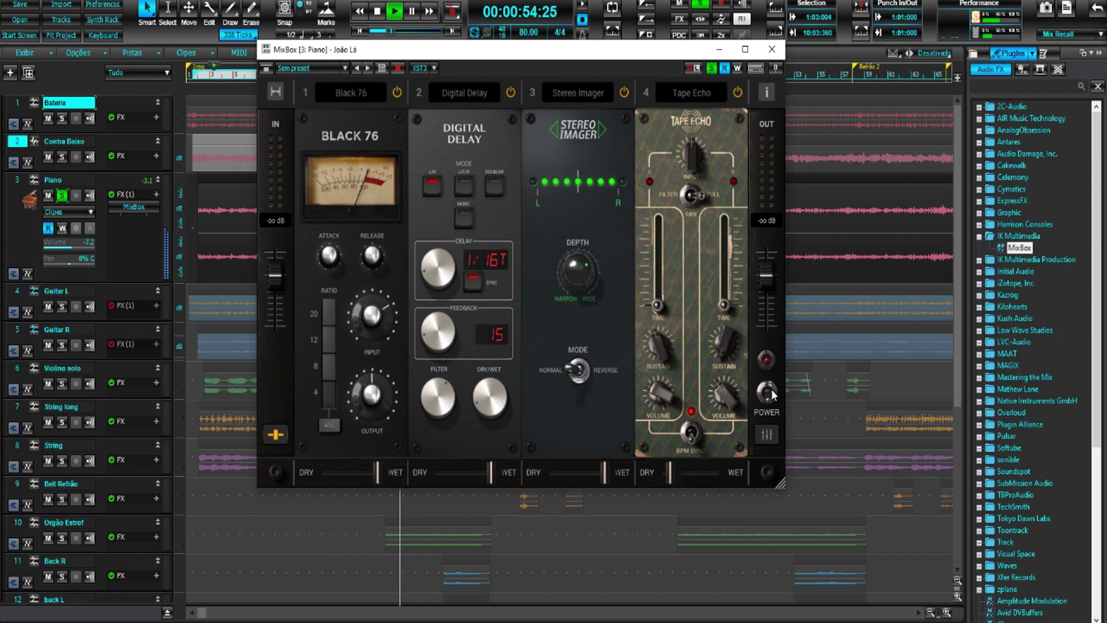
click(770, 390)
key(space)
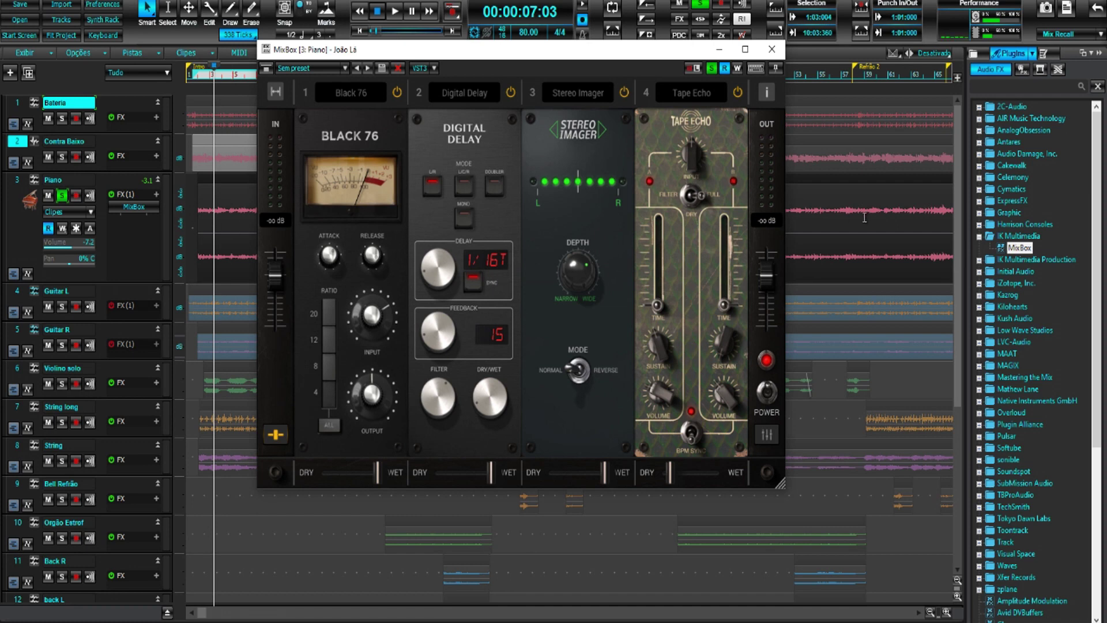
Step: Unsolo the Piano track and play the full mix with its MixBox powered off and on, ending with playback stopped
click(65, 197)
click(65, 195)
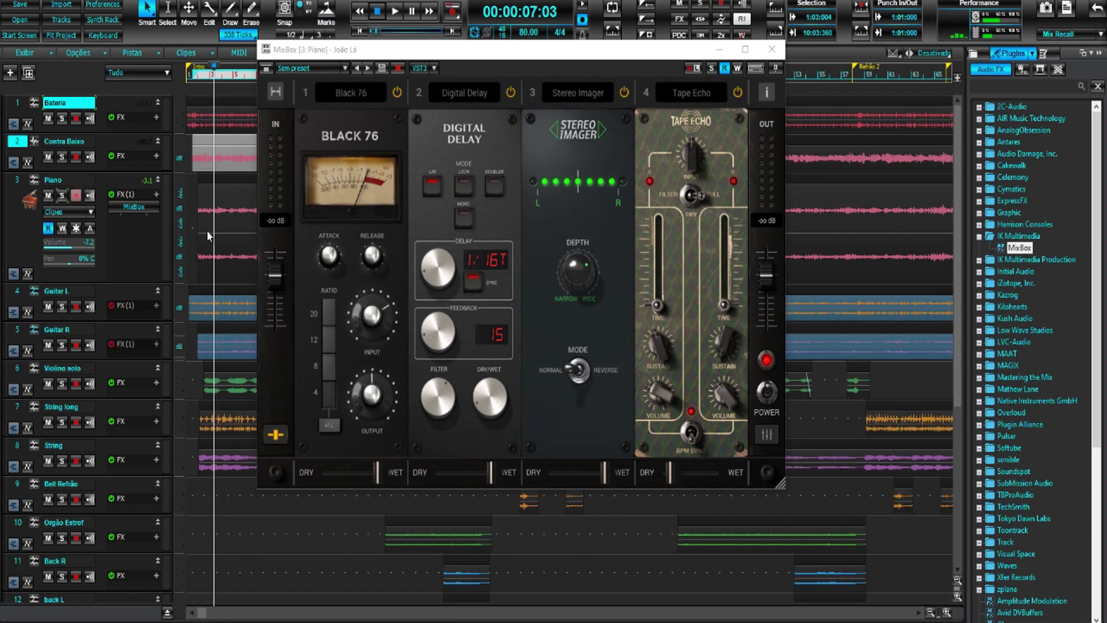
key(space)
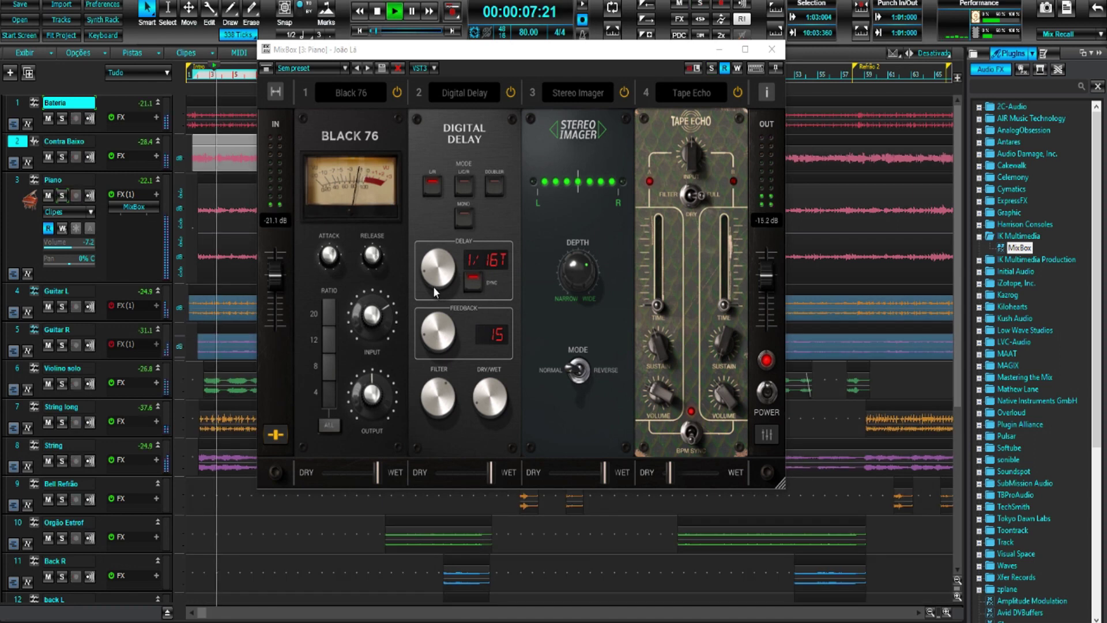
click(766, 395)
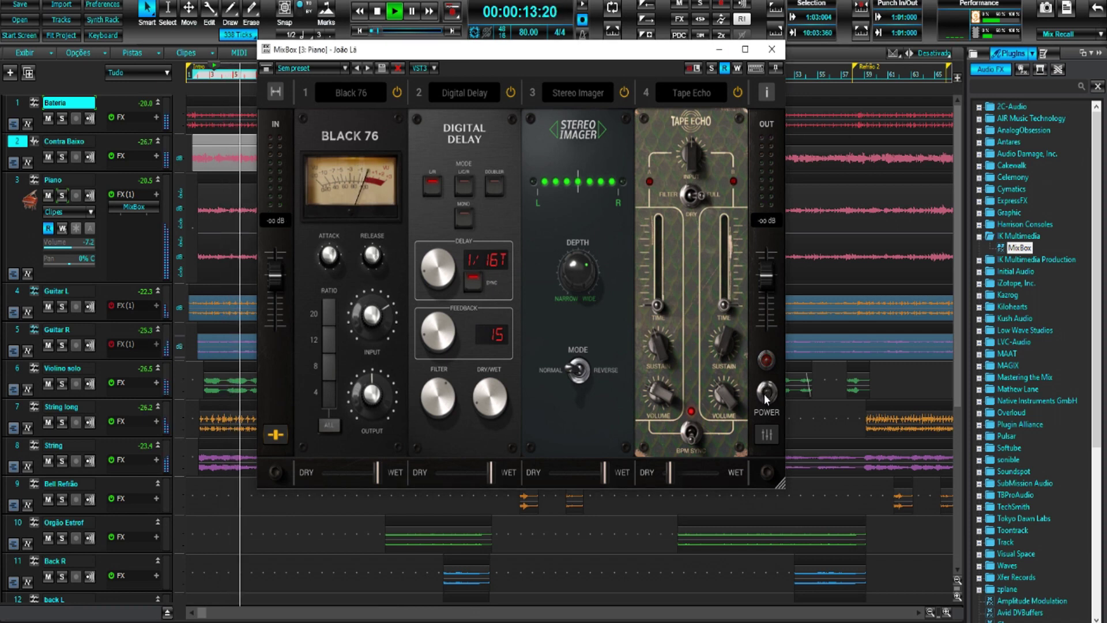
click(763, 394)
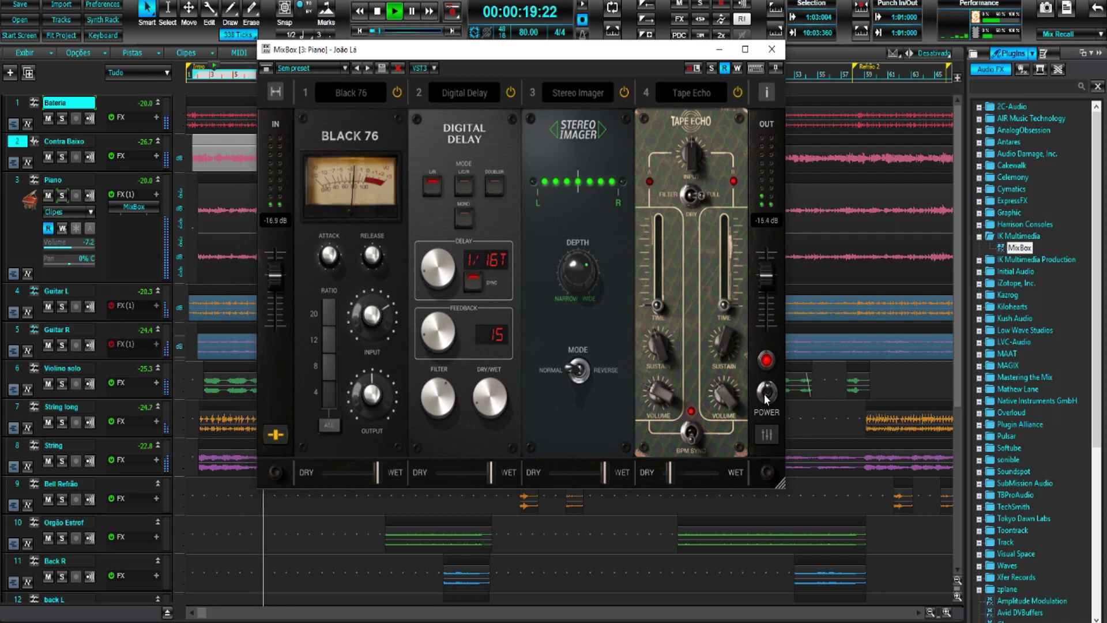
key(space)
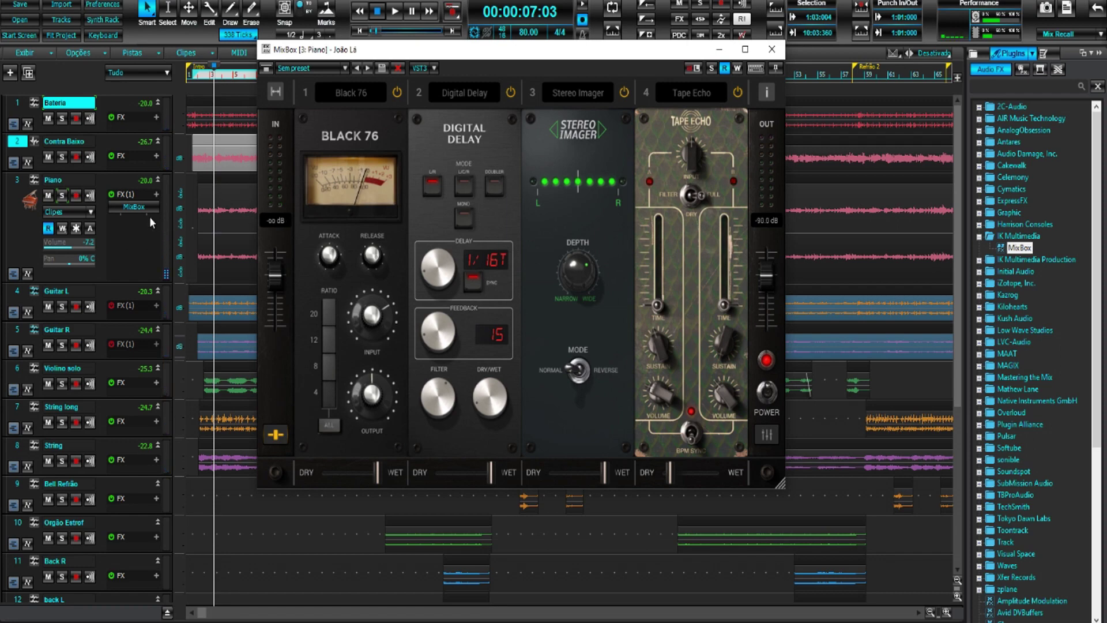
Step: Move the MixBox effect from the Bateria track to the String long track and solo String long
click(150, 216)
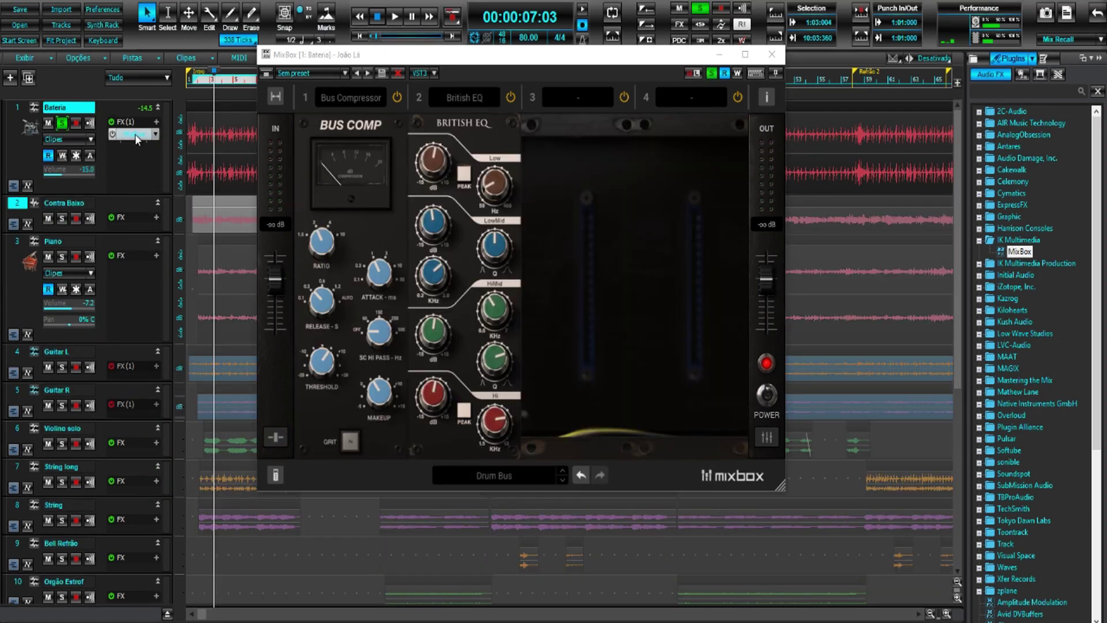
drag(135, 134, 125, 491)
click(63, 482)
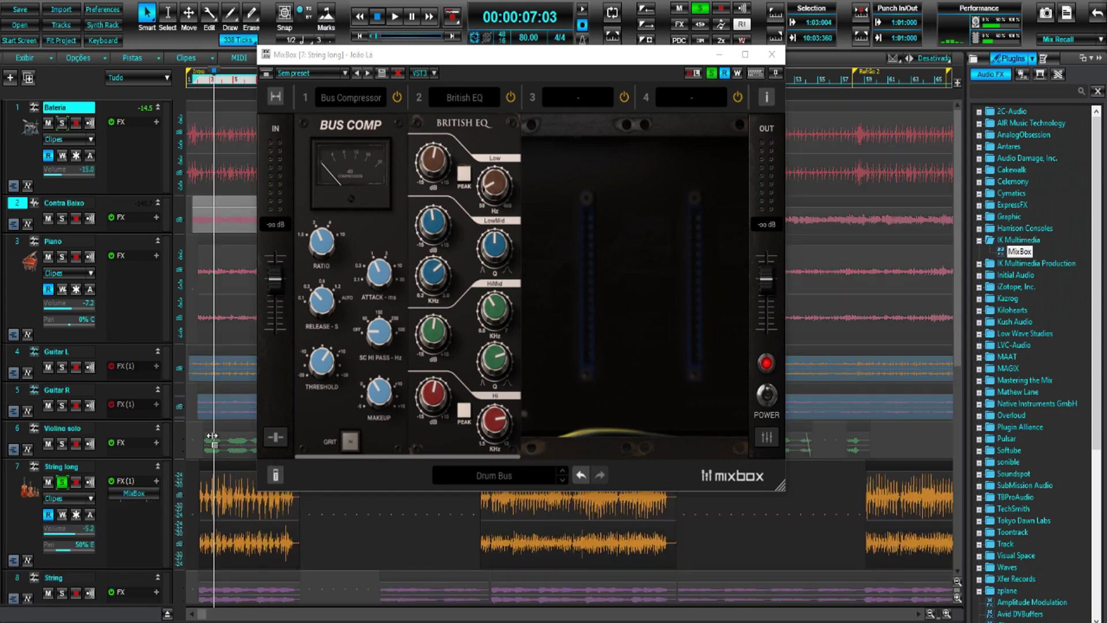
Step: Load the Strings Power 1 preset from the Synth category into the String long track's MixBox
click(500, 483)
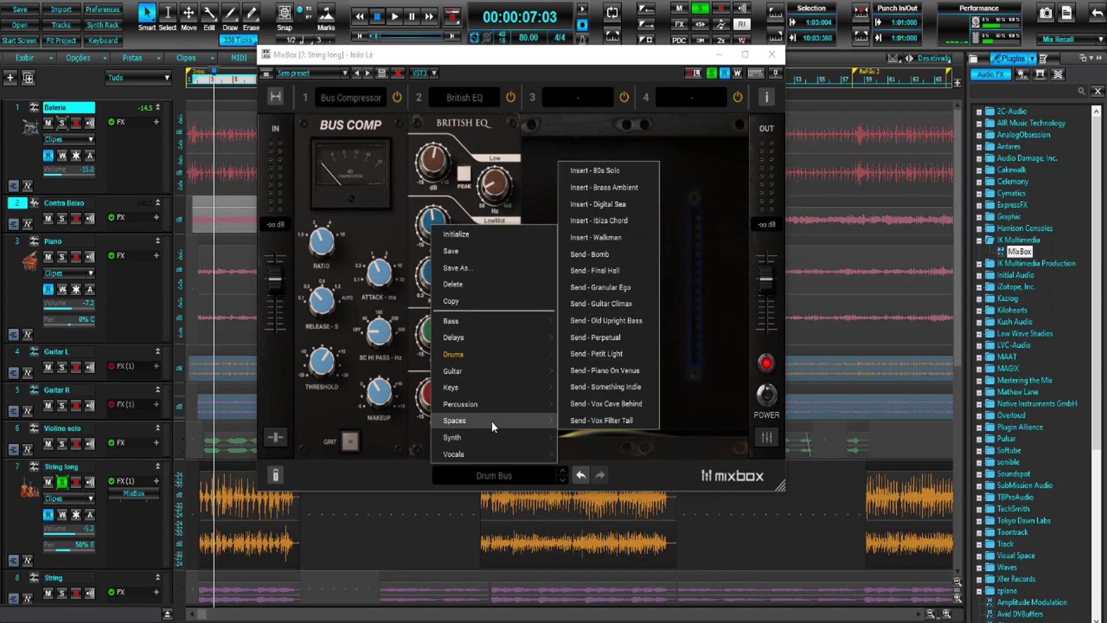
mouse_move(490, 436)
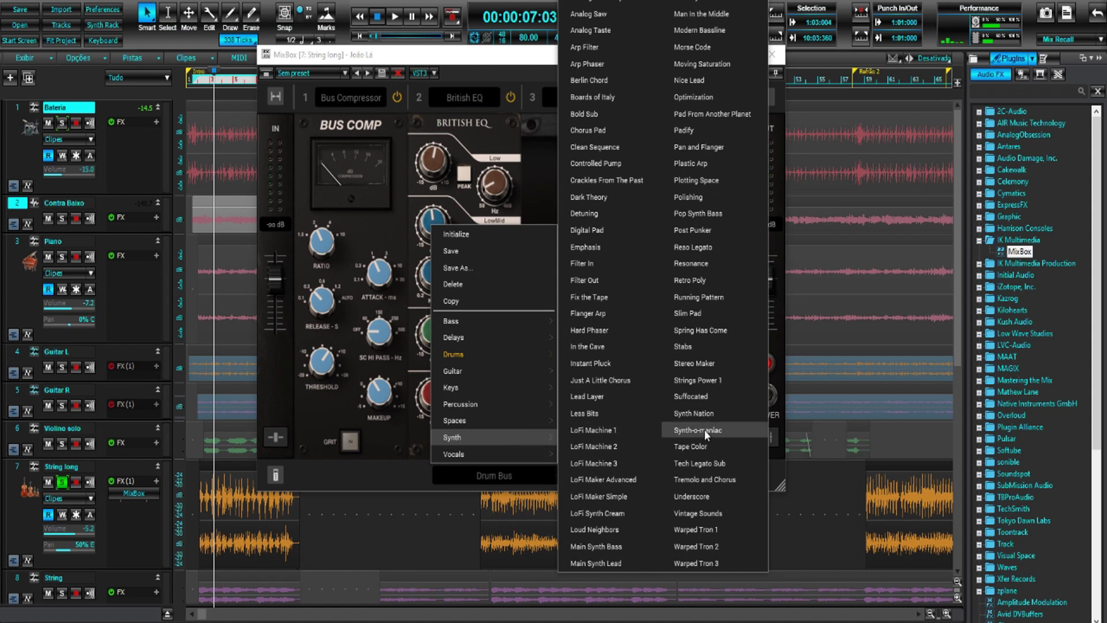
click(703, 379)
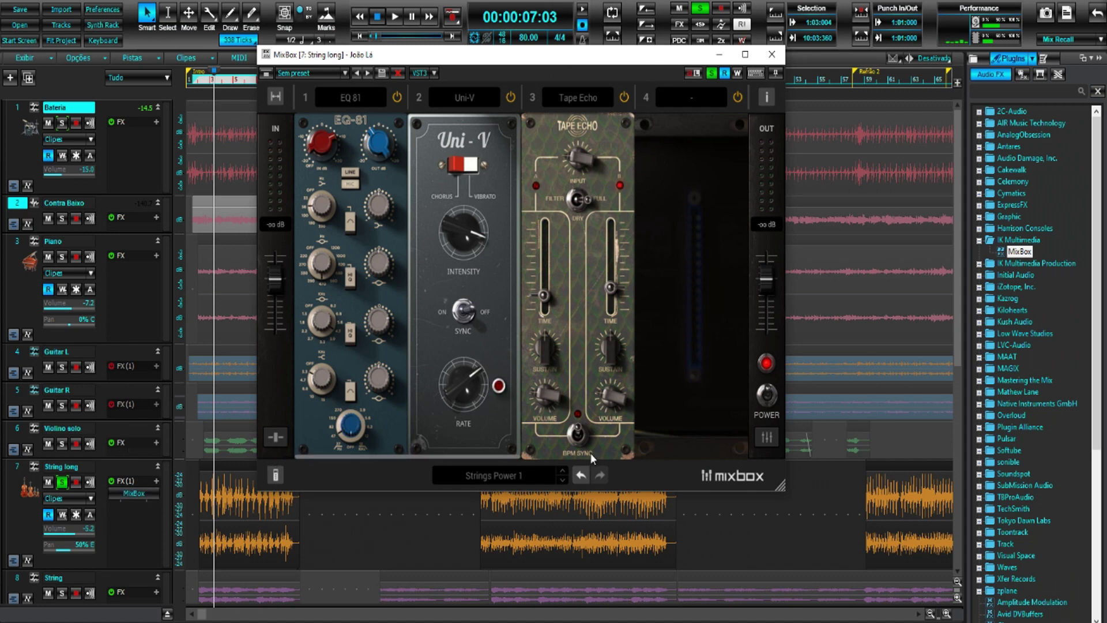
Step: Play String long with the rack powered off and on to compare the preset, lowering the output fader to -2 dB
click(766, 395)
key(space)
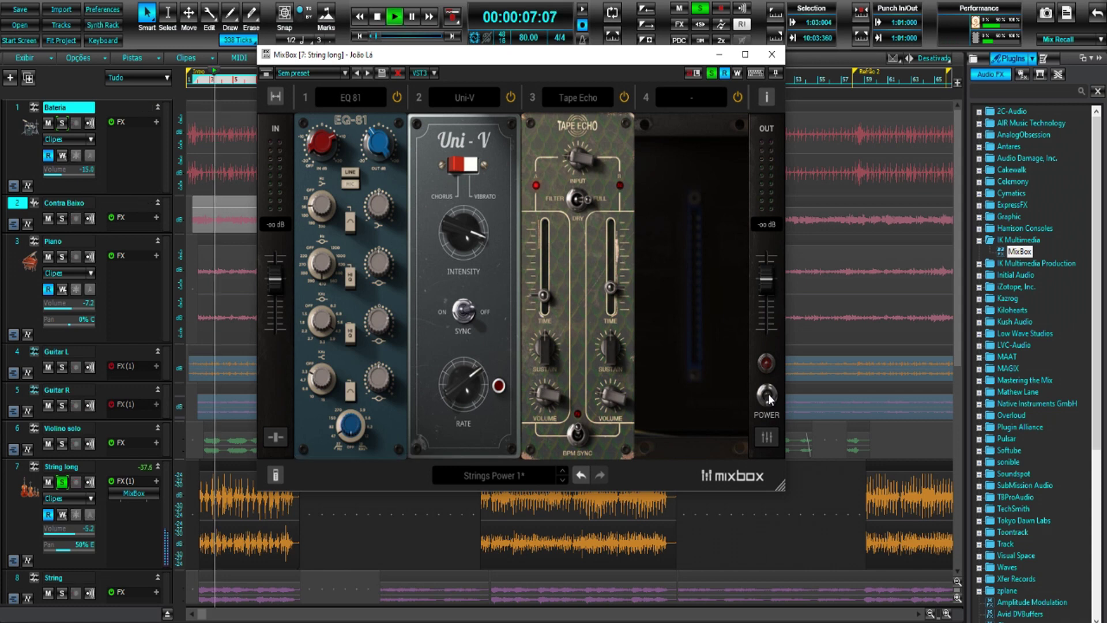
key(space)
click(767, 396)
key(space)
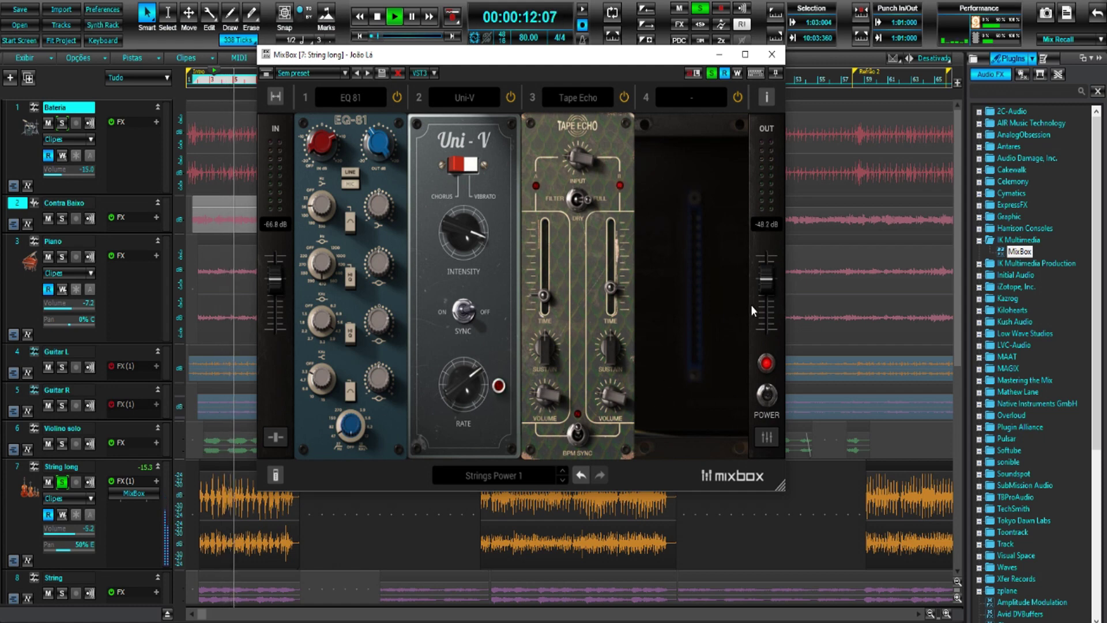
drag(761, 286, 760, 294)
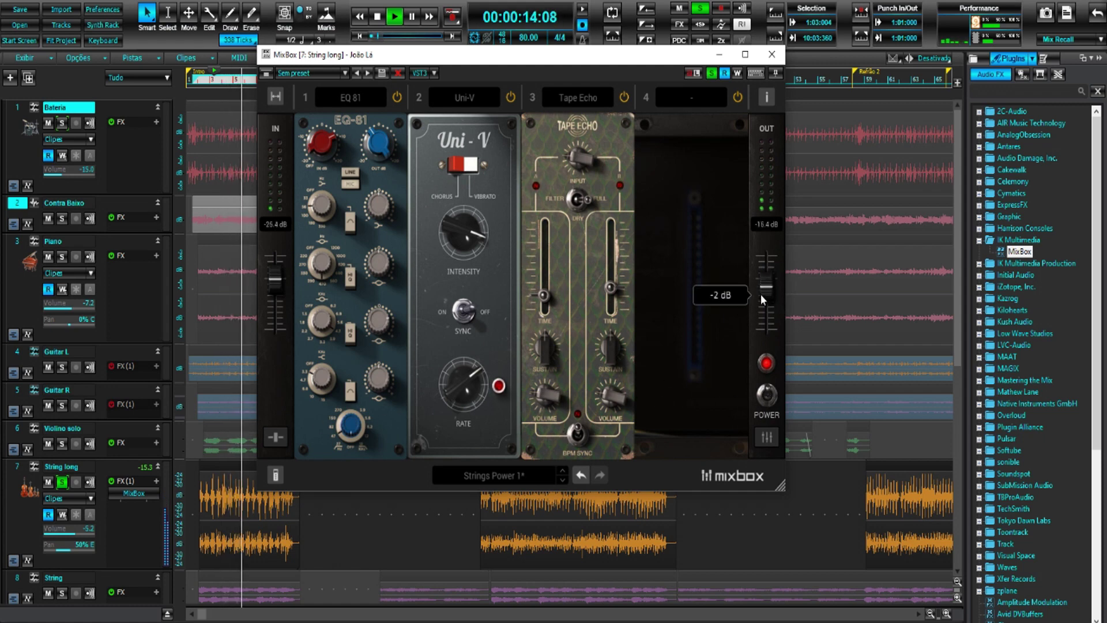
click(767, 395)
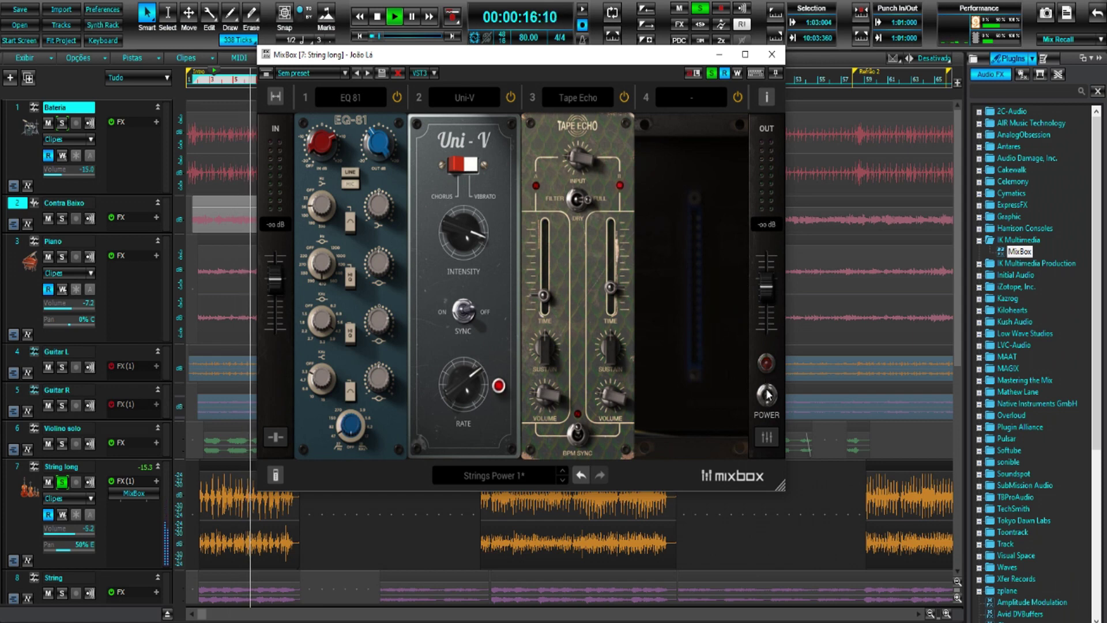
click(766, 394)
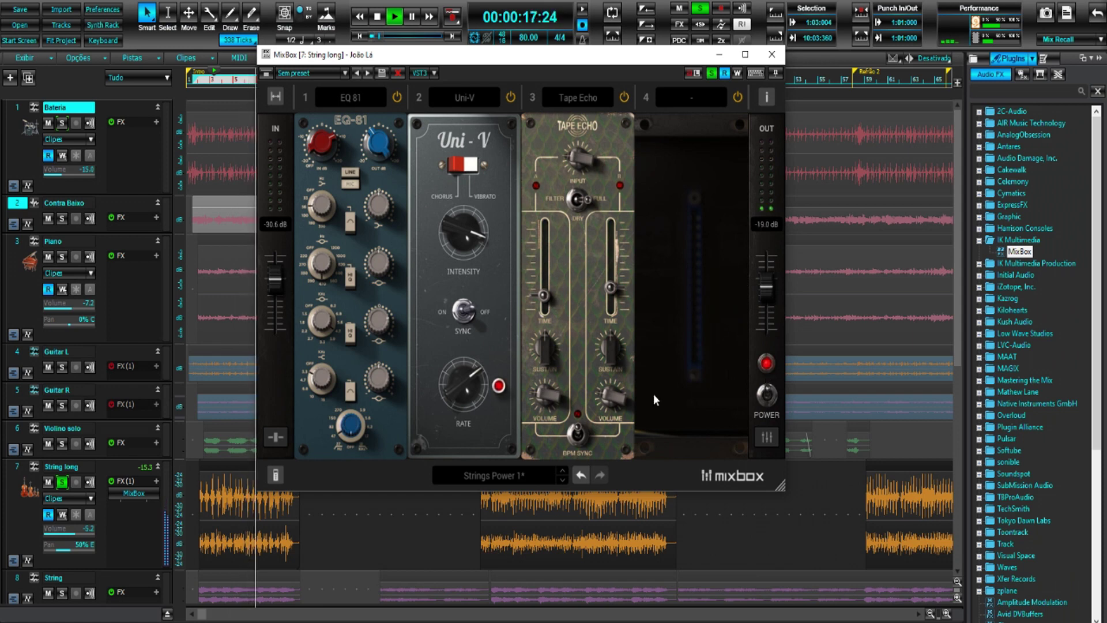
Step: Unsolo String long and lower the Uni-V intensity while listening in the full mix, ending with playback stopped
click(63, 482)
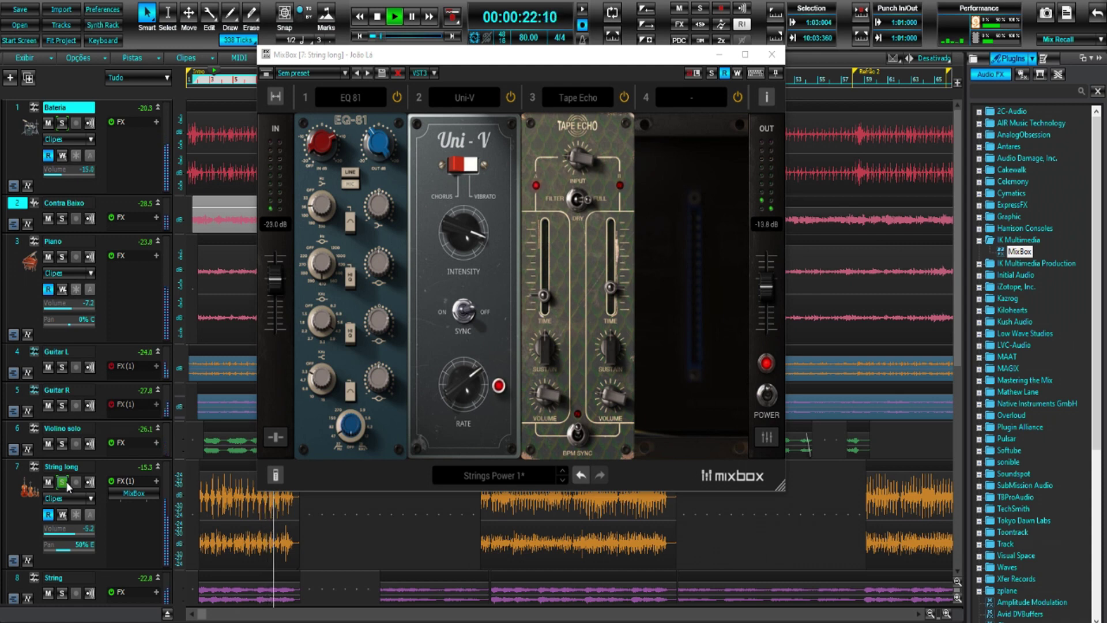
key(space)
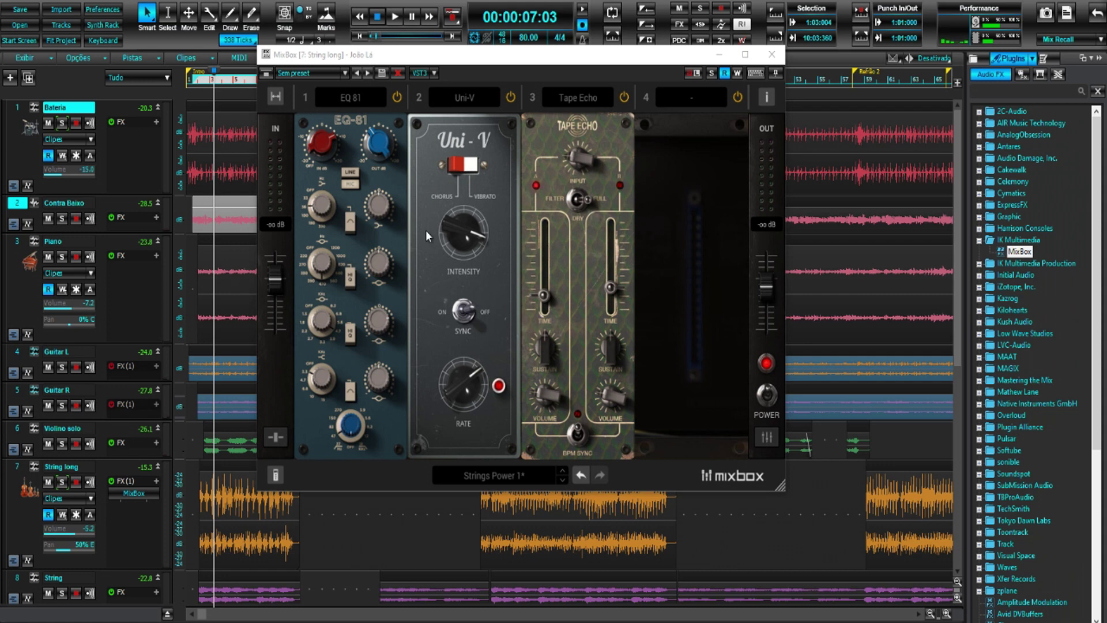
click(456, 166)
key(space)
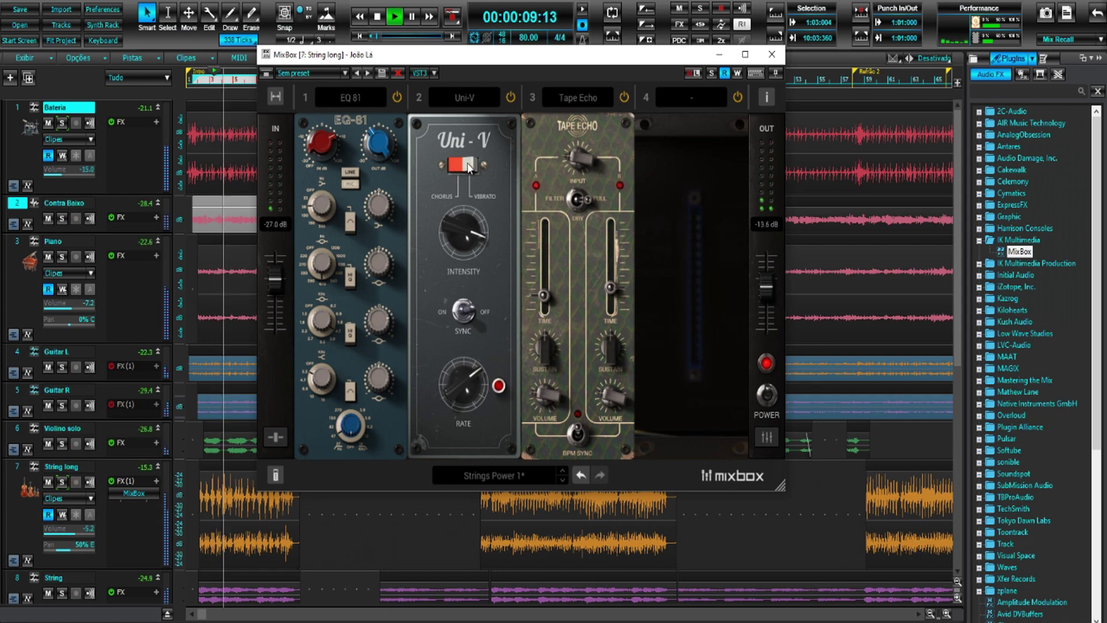
drag(461, 223, 454, 251)
key(space)
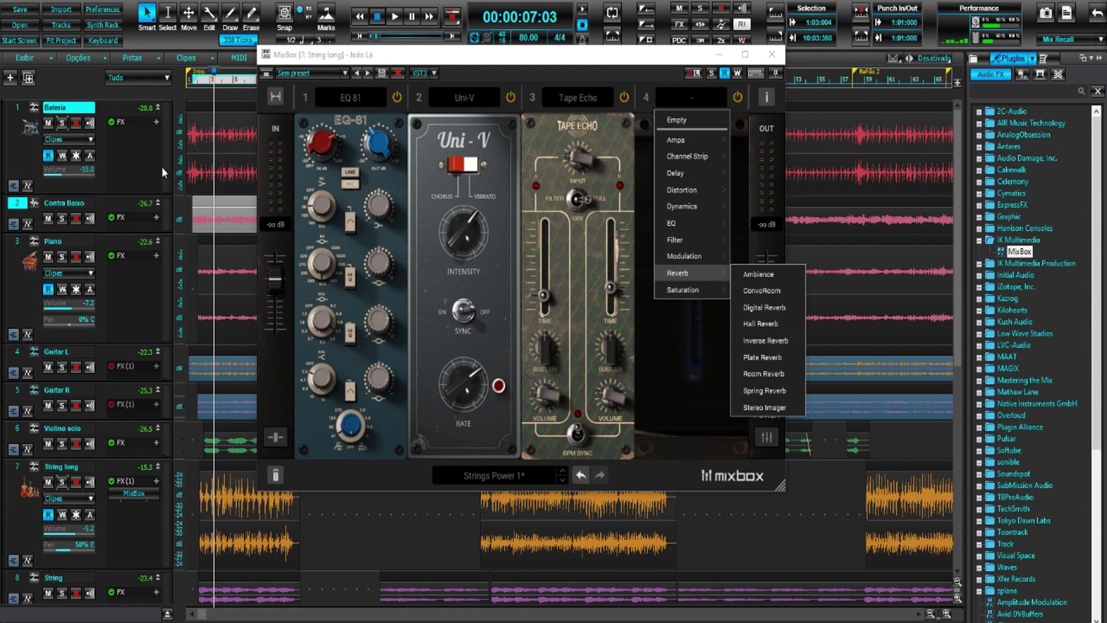
Step: Insert an empty MixBox on the Bateria track and leave the plug-in windows closed
click(780, 56)
click(779, 56)
drag(1019, 251, 117, 154)
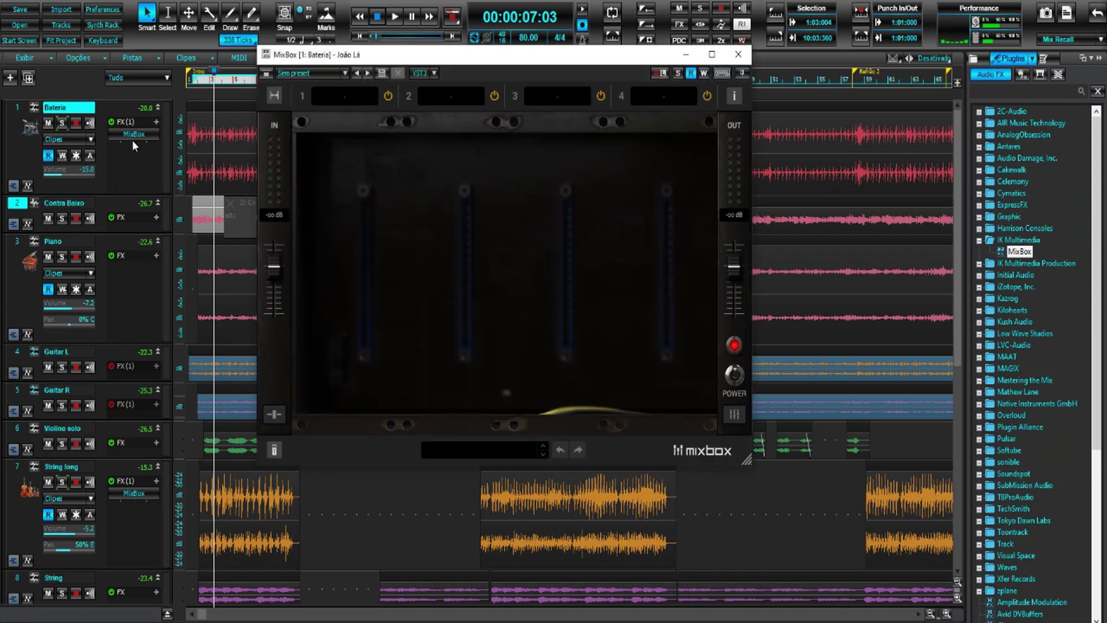
drag(133, 498, 133, 494)
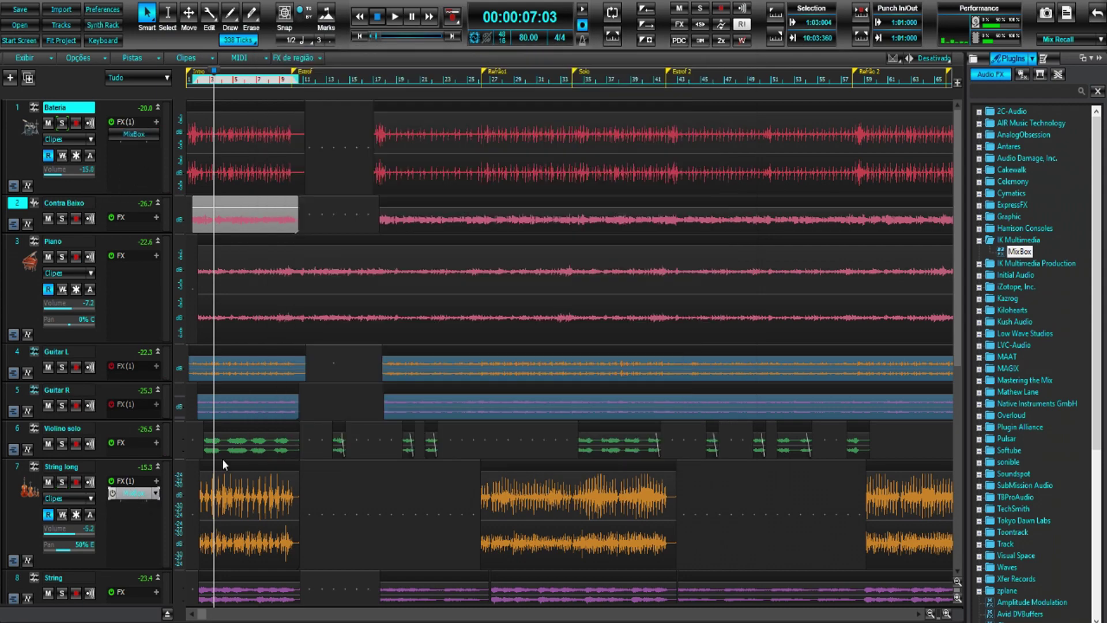